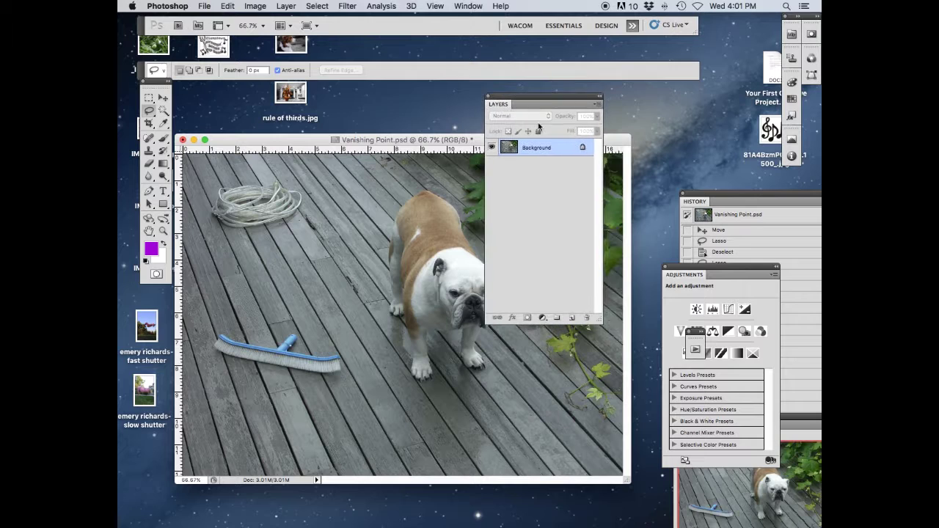
Add a new layer above the Background and paint a purple zigzag across the image on it with the Brush tool.
left_click(571, 318)
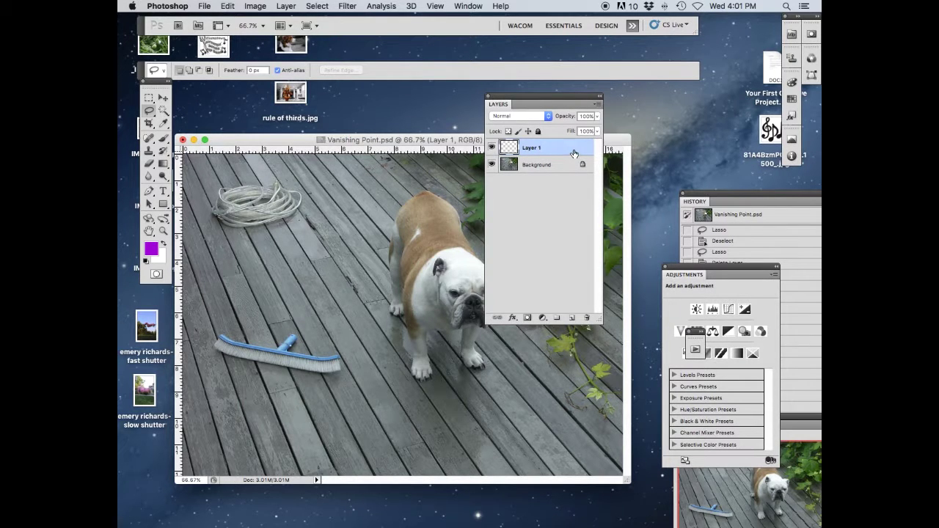
left_click(532, 167)
left_click(536, 148)
left_click(162, 141)
mouse_move(224, 253)
left_mouse_down()
mouse_move(281, 228)
mouse_move(288, 330)
mouse_move(411, 313)
mouse_move(443, 400)
mouse_move(551, 388)
left_mouse_up()
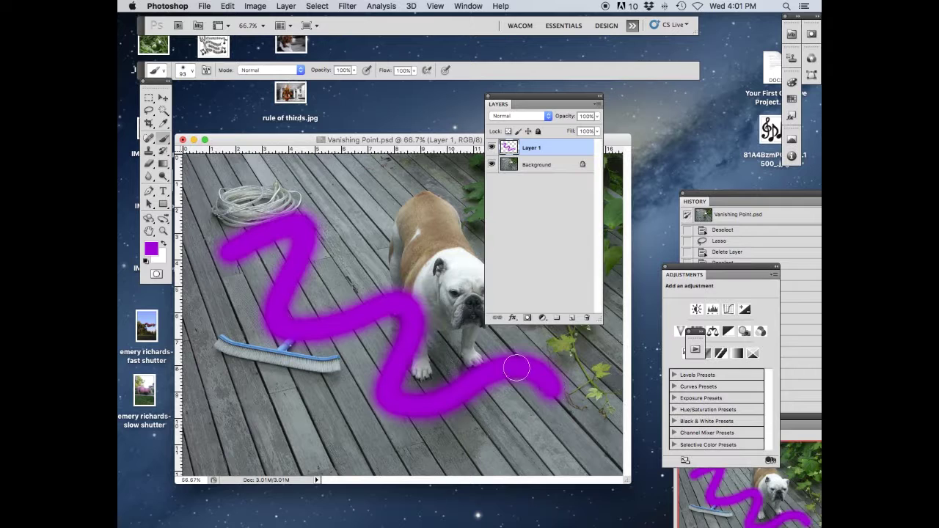
Hide and show the Background and Layer 1 in turn to compare them, and delete Layer 1.
left_click(491, 164)
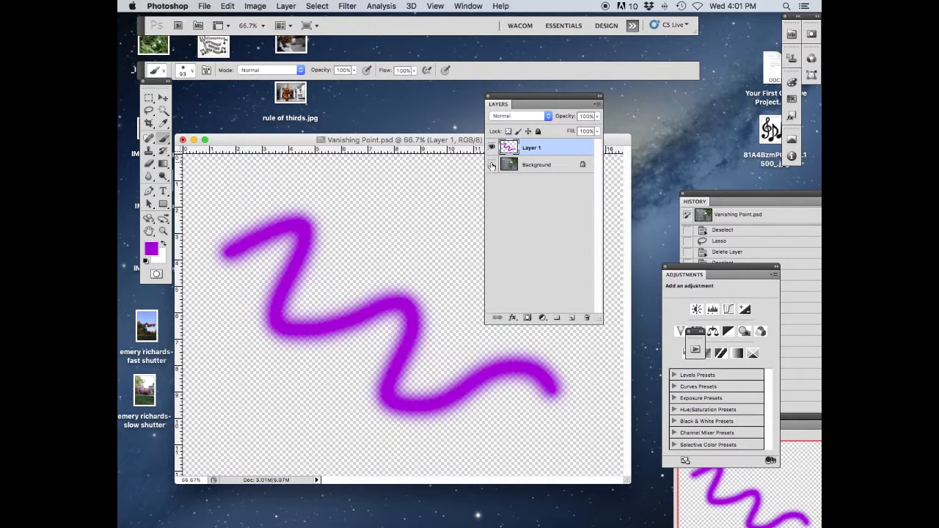
left_click(491, 164)
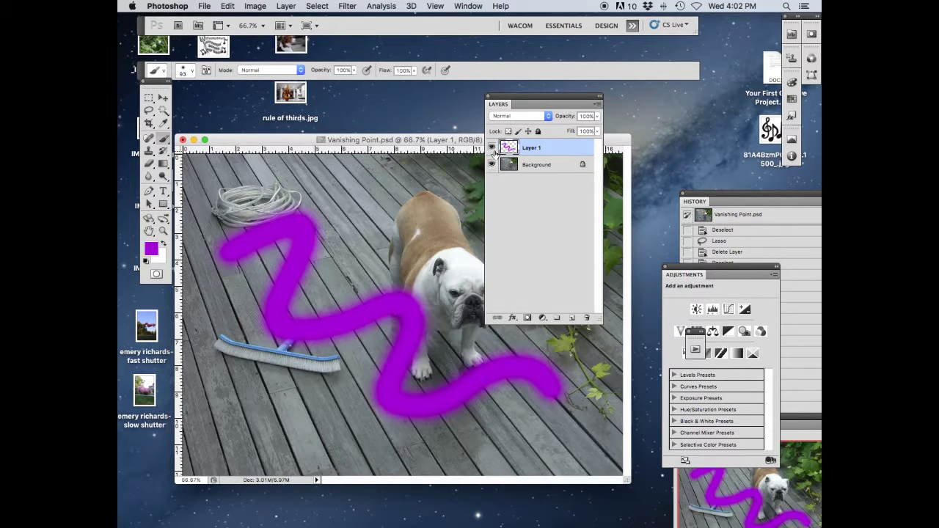
left_click(492, 147)
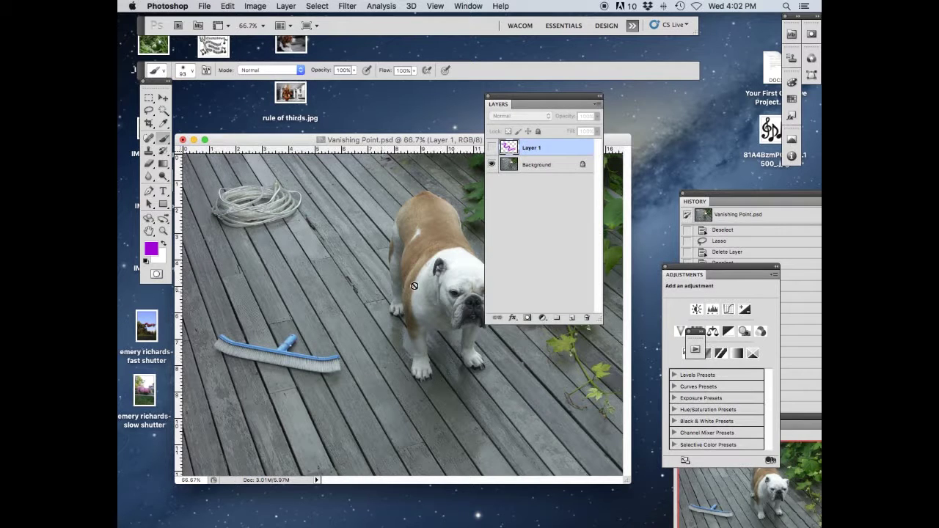
left_click(492, 147)
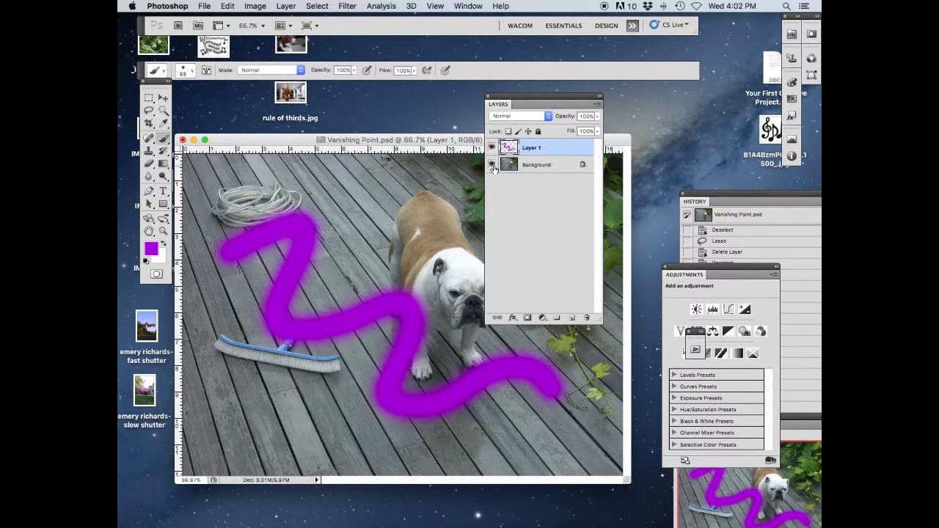
left_click(492, 164)
left_click(492, 164)
mouse_move(539, 149)
left_mouse_down()
mouse_move(562, 182)
mouse_move(588, 319)
left_mouse_up()
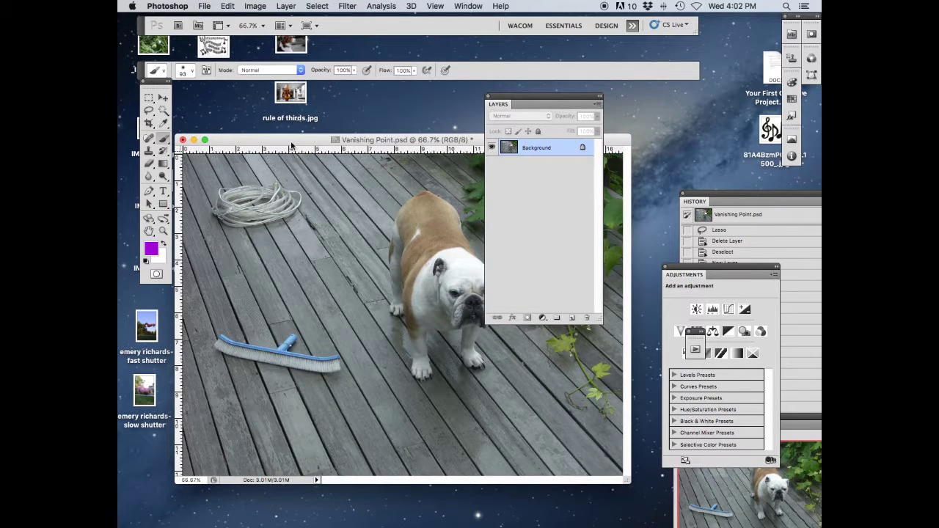
Draw a Lasso selection without feathering around the dog's head and front legs on the Background.
left_click(149, 110)
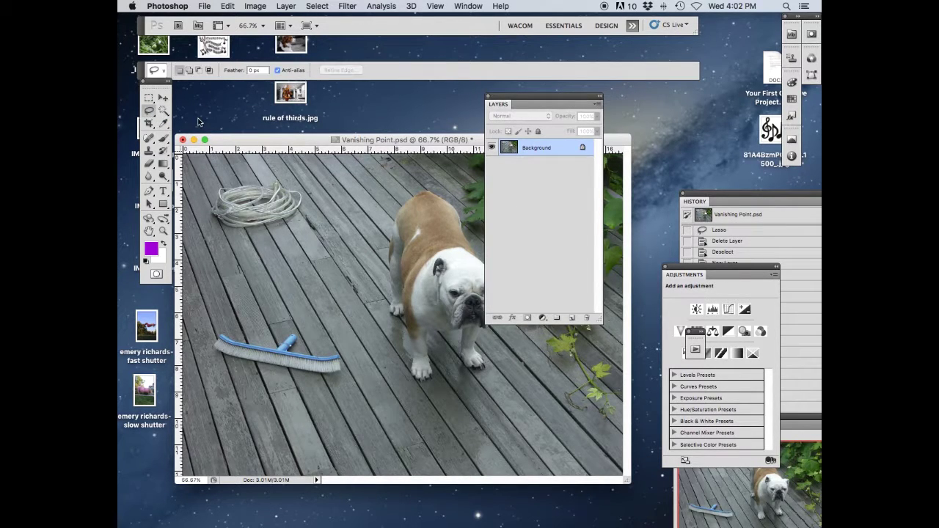
left_click_drag(511, 96, 614, 105)
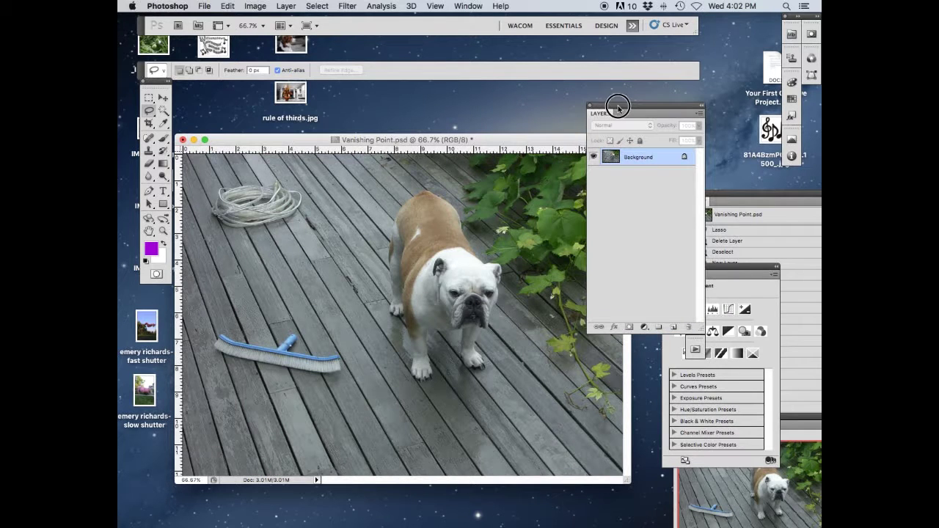
mouse_move(486, 249)
left_mouse_down()
mouse_move(404, 259)
mouse_move(377, 331)
mouse_move(404, 381)
mouse_move(471, 387)
mouse_move(512, 333)
mouse_move(515, 268)
mouse_move(473, 248)
left_mouse_up()
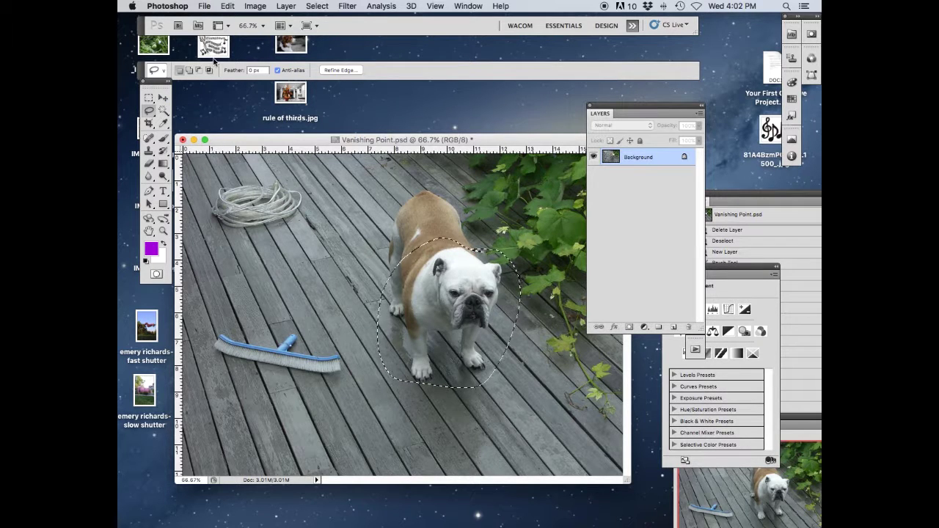
left_click_drag(146, 71, 148, 73)
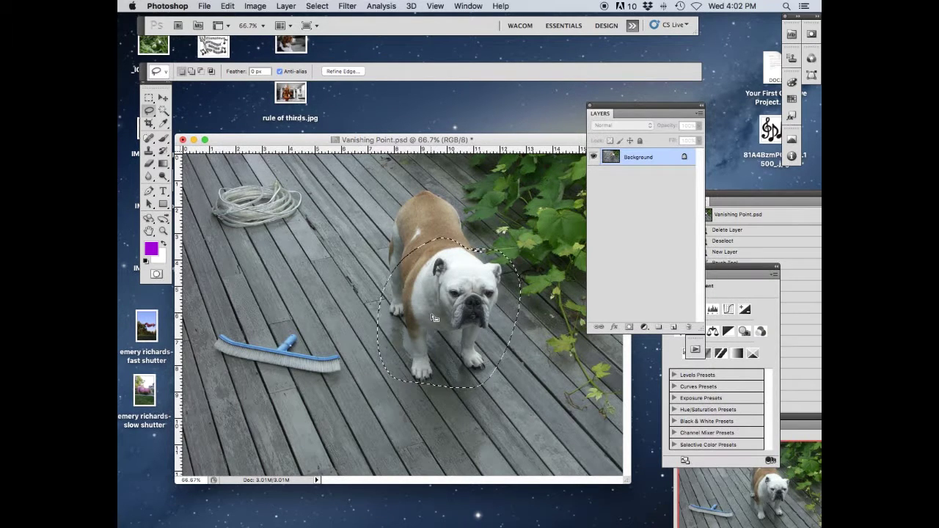
Inspect the hard selection edge in Quick Mask mode, return to standard mode and deselect.
left_click(156, 274)
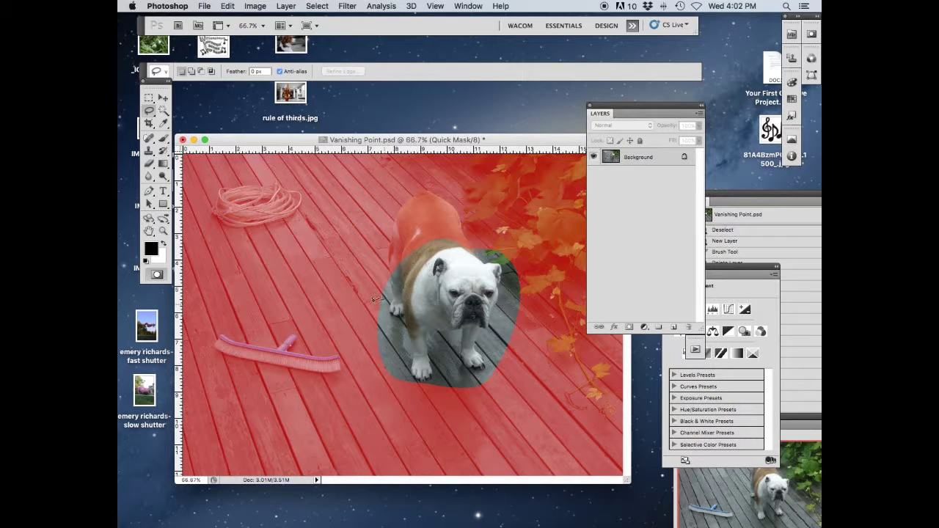
left_click(156, 274)
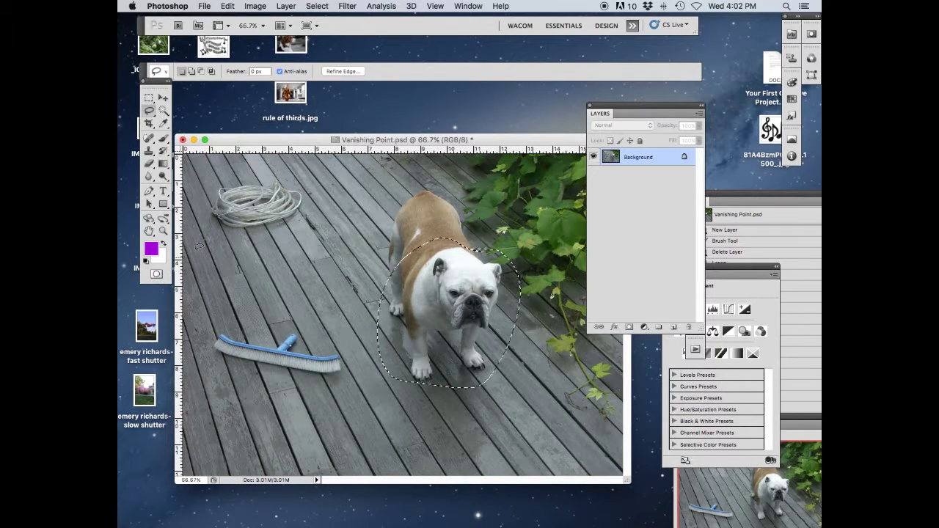
left_click(156, 275)
left_click(156, 274)
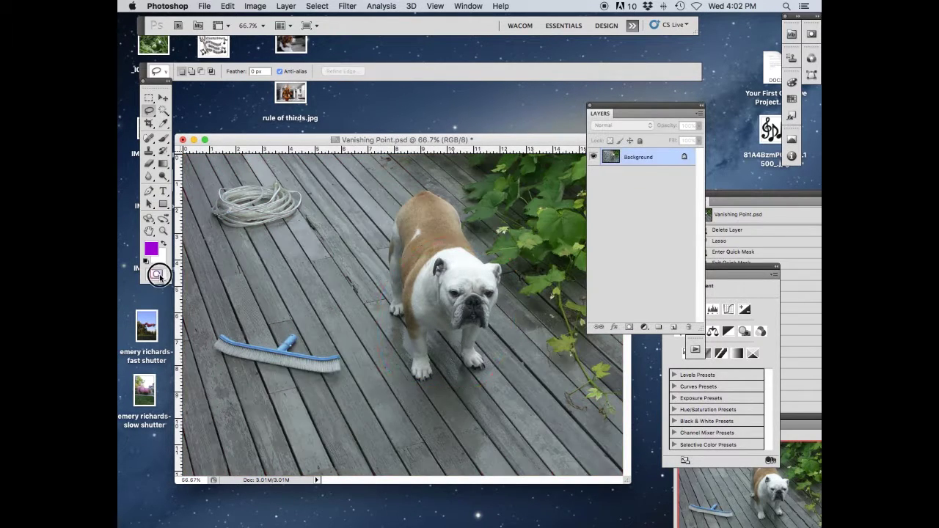
left_click(488, 285)
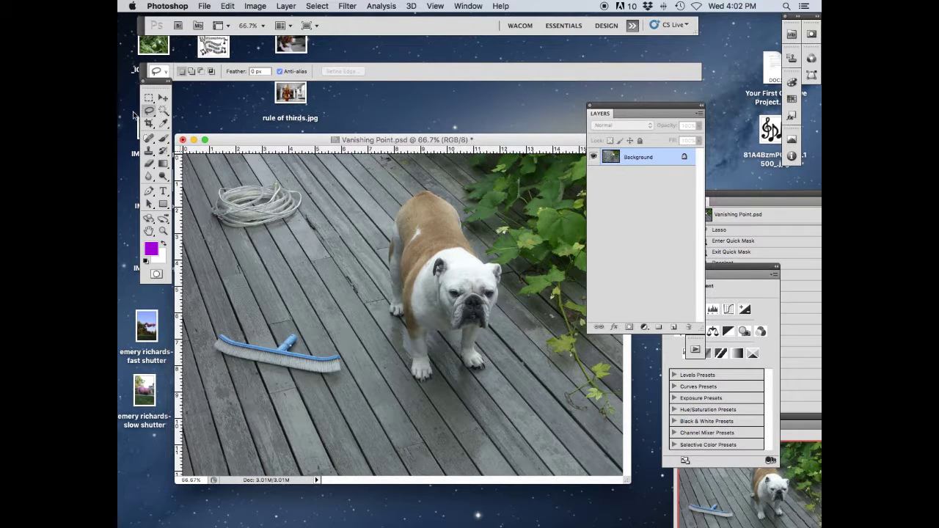
Set the Lasso feather to 40 px and draw a selection around the dog's head and front legs.
left_click(267, 71)
type("40")
mouse_move(469, 246)
left_mouse_down()
mouse_move(434, 253)
mouse_move(394, 285)
mouse_move(386, 329)
mouse_move(407, 369)
mouse_move(430, 385)
mouse_move(476, 387)
mouse_move(512, 349)
mouse_move(519, 276)
mouse_move(508, 251)
mouse_move(444, 250)
left_mouse_up()
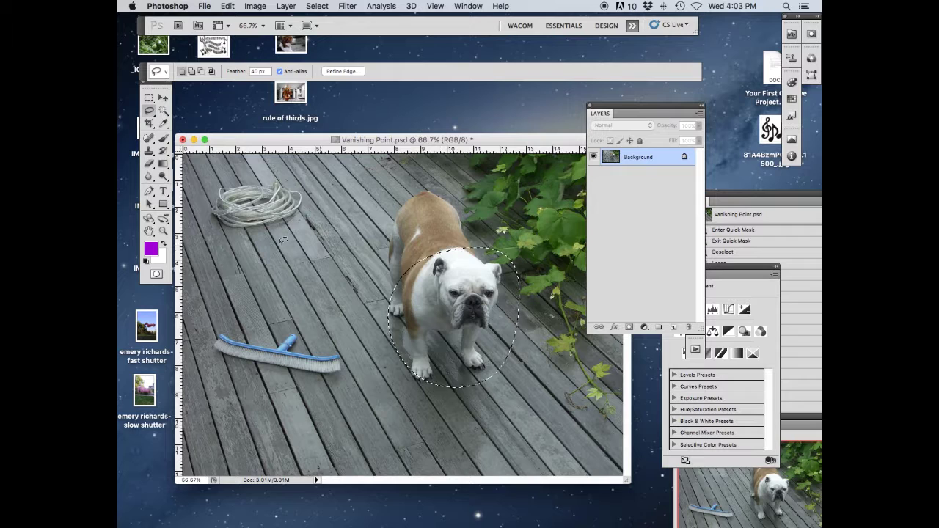
Preview the feathered selection's soft edge in Quick Mask mode, return to standard mode and deselect.
left_click(156, 273)
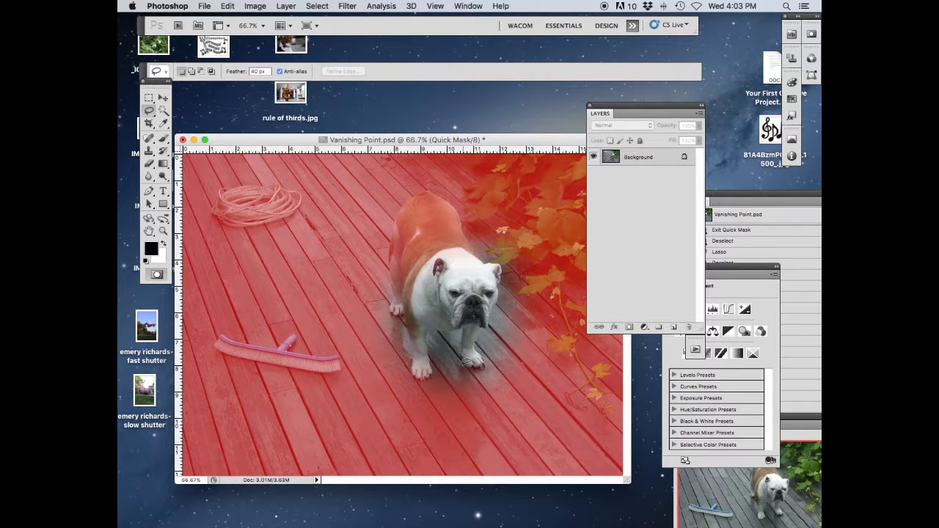
left_click(156, 273)
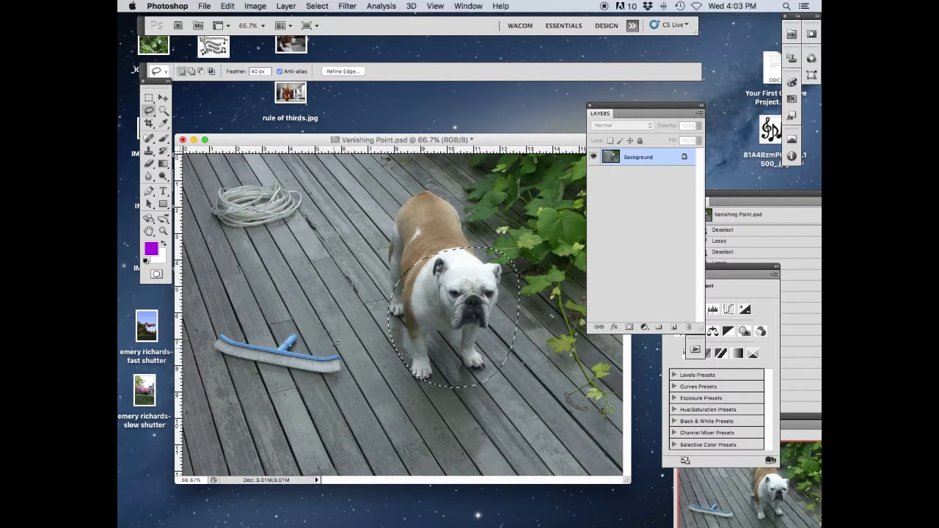
key("super+d")
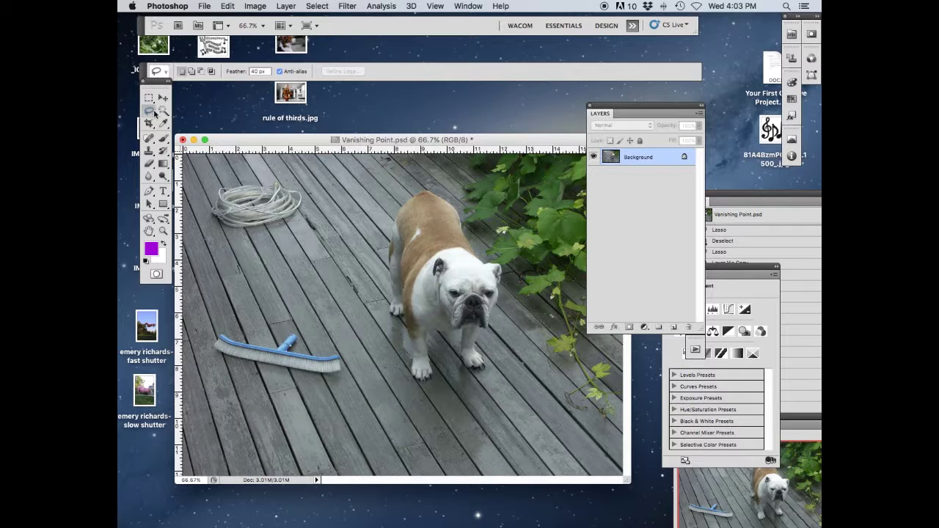
Set the Lasso feather to 0 and select the dog's head, front legs and the deck just below the paws.
double_click(260, 71)
type("0")
mouse_move(441, 258)
left_mouse_down()
mouse_move(402, 303)
mouse_move(397, 404)
mouse_move(424, 419)
mouse_move(485, 404)
mouse_move(501, 332)
mouse_move(493, 271)
mouse_move(461, 248)
mouse_move(435, 255)
left_mouse_up()
Lighten the area inside the hard-edged selection with the Dodge tool and deselect.
left_click(165, 178)
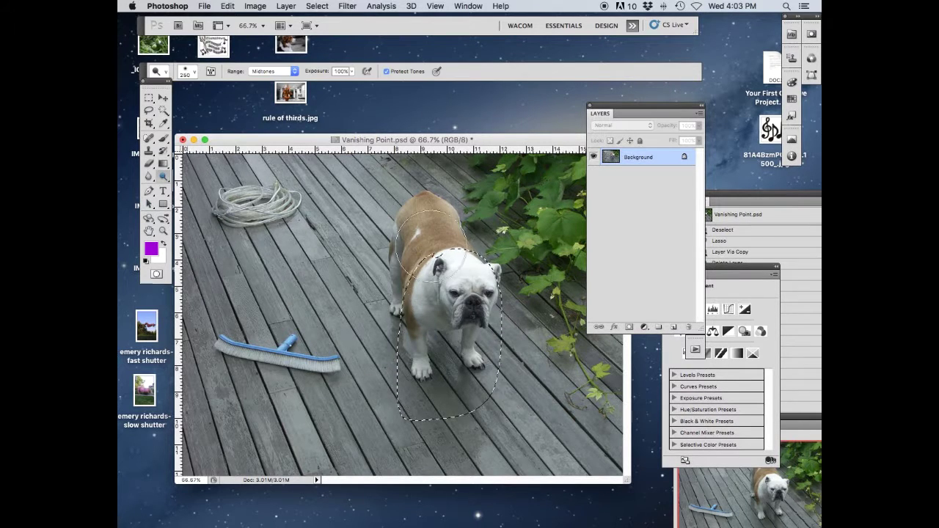
mouse_move(396, 306)
left_mouse_down()
mouse_move(475, 262)
mouse_move(373, 407)
mouse_move(512, 340)
mouse_move(450, 402)
mouse_move(476, 393)
mouse_move(396, 282)
left_mouse_up()
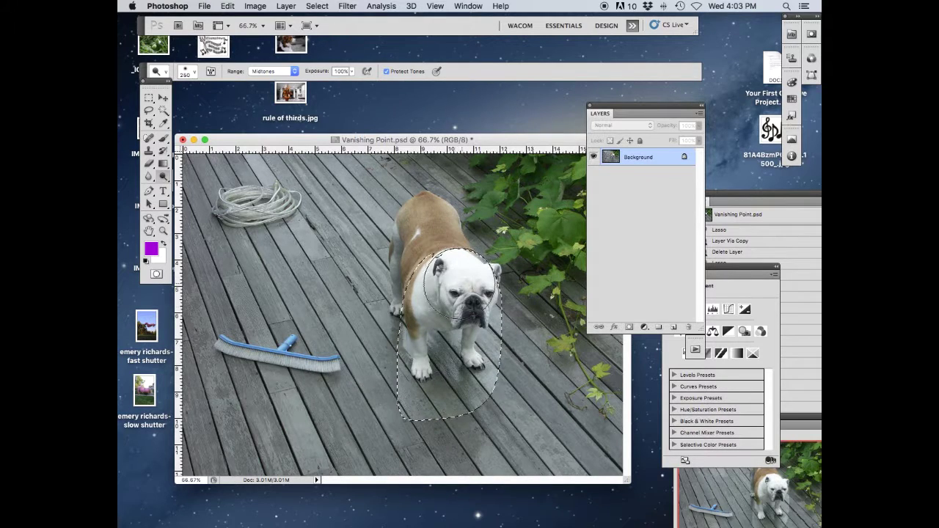
key("ctrl+d")
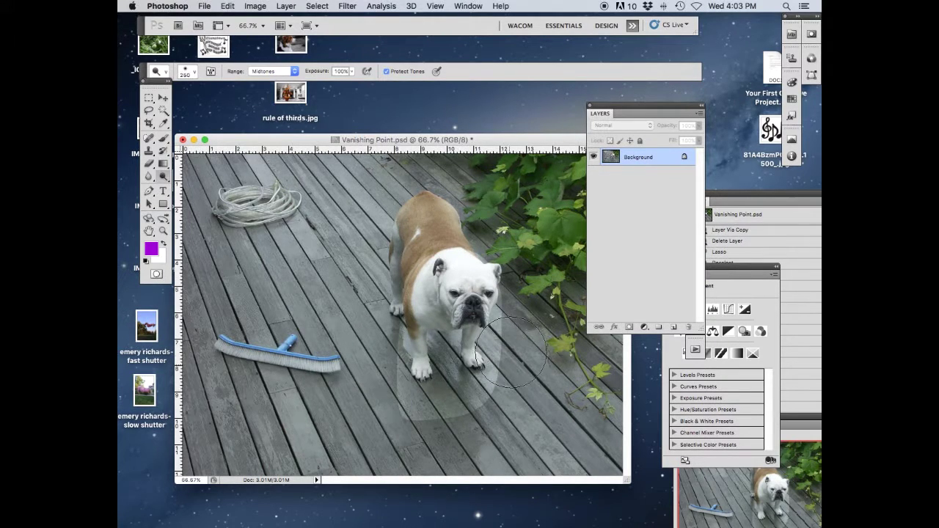
Revert the image in the History to the Deselect state just before the last Lasso and Dodge edits.
left_click(163, 98)
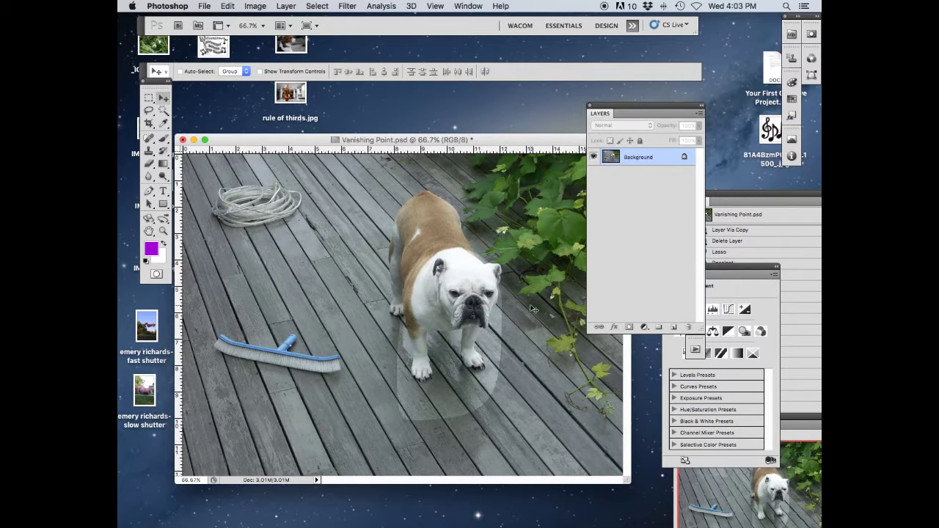
left_click_drag(760, 198, 716, 185)
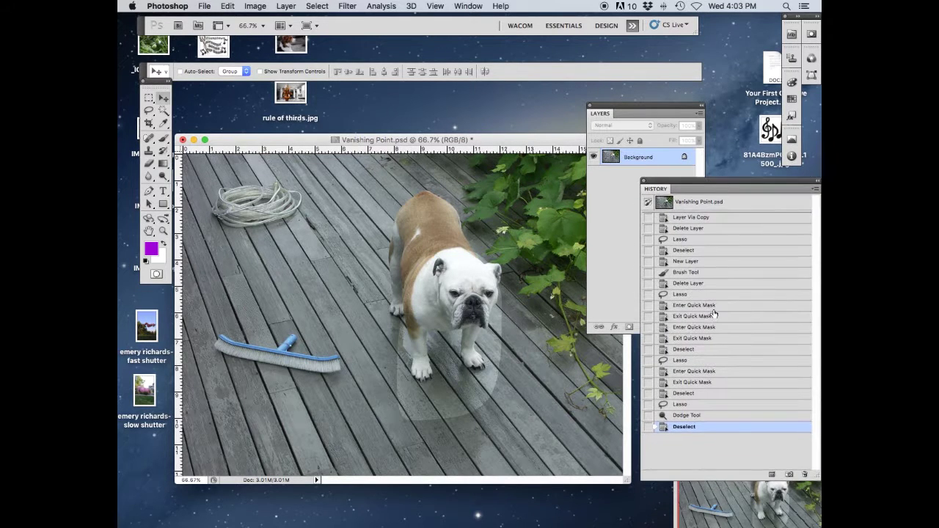
left_click(678, 394)
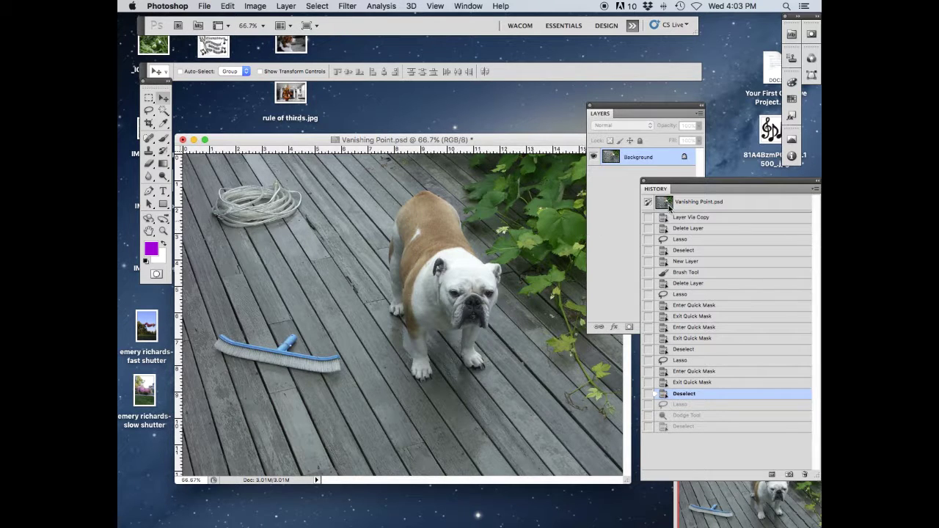
left_click_drag(681, 185, 578, 227)
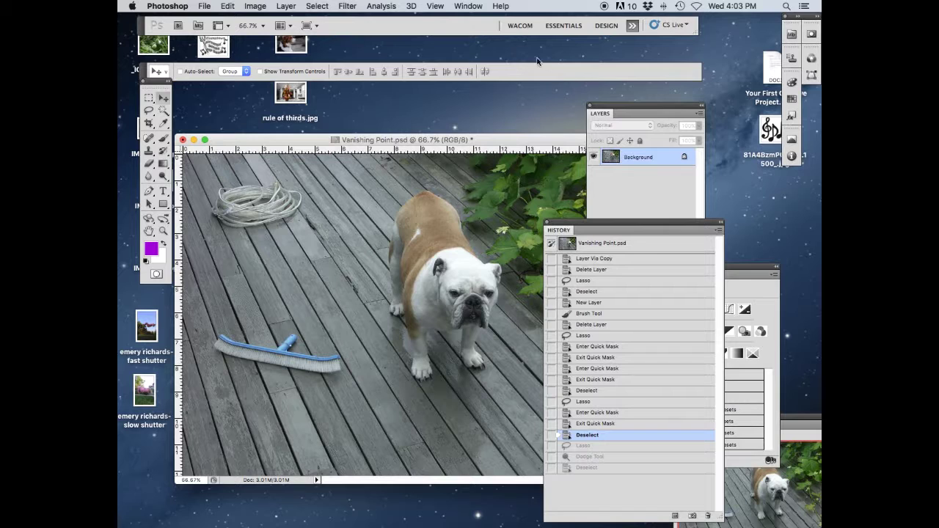
left_click(470, 6)
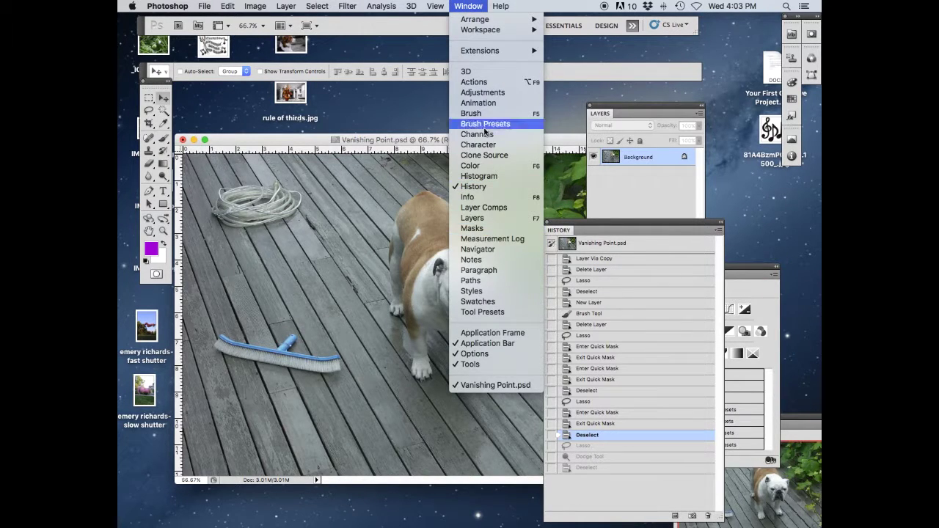
left_click(471, 5)
left_click_drag(601, 221, 673, 228)
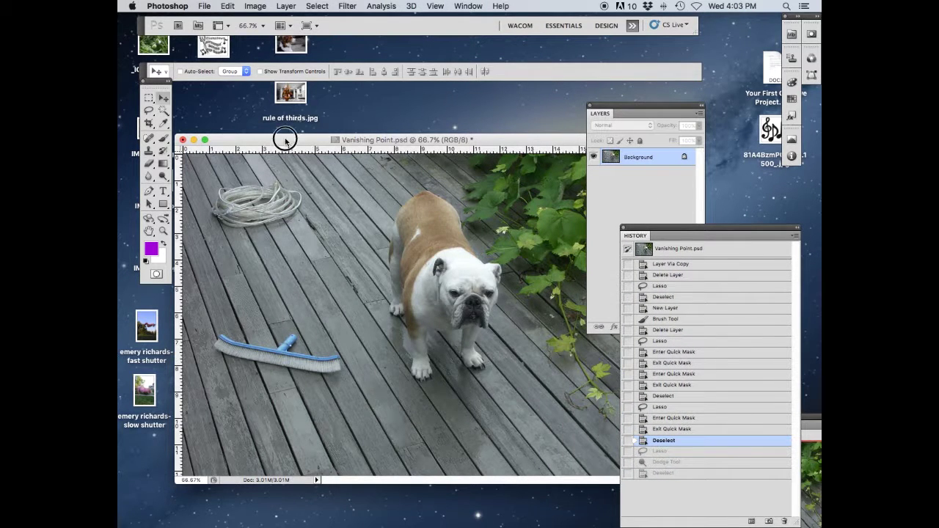
Draw a new Lasso selection with a 40 px feather around the dog's head and front legs.
left_click(149, 111)
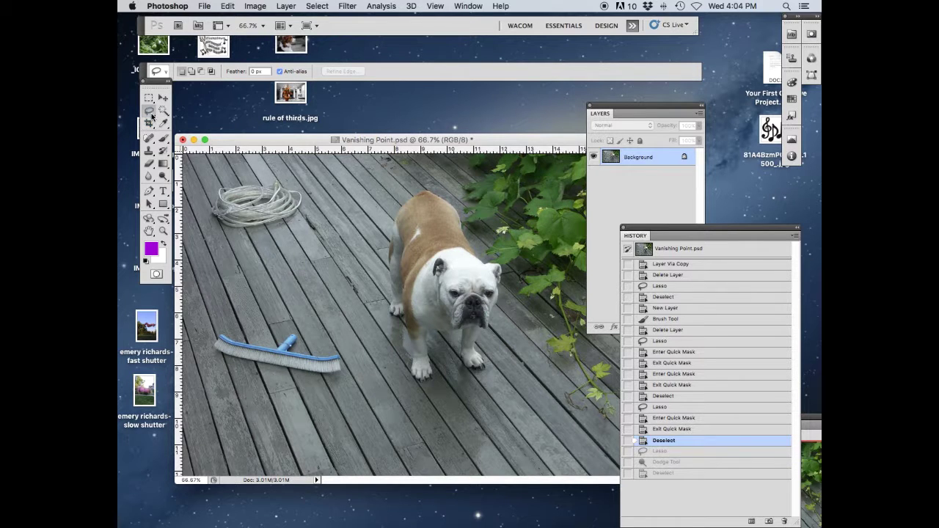
left_click(263, 71)
type("40")
mouse_move(478, 259)
left_mouse_down()
mouse_move(457, 245)
mouse_move(409, 256)
mouse_move(393, 324)
mouse_move(427, 374)
mouse_move(492, 383)
mouse_move(527, 324)
mouse_move(531, 262)
mouse_move(485, 240)
mouse_move(426, 246)
left_mouse_up()
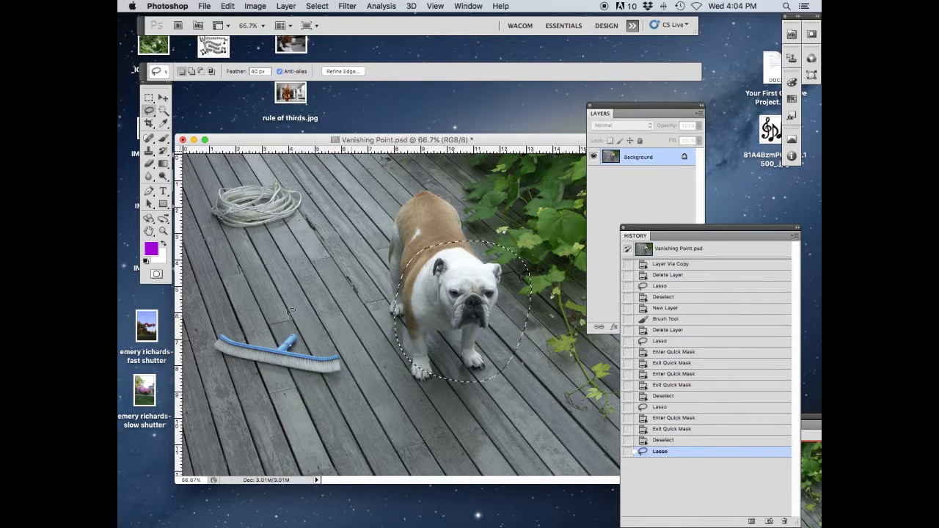
Examine the soft edge of the new feathered selection in Quick Mask mode and return to standard mode.
left_click(156, 275)
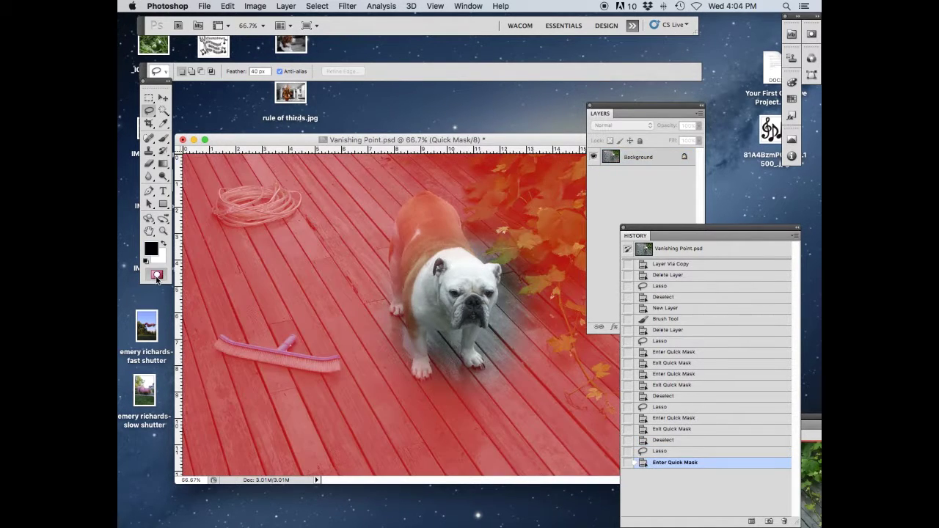
double_click(156, 275)
left_click(561, 217)
key("q")
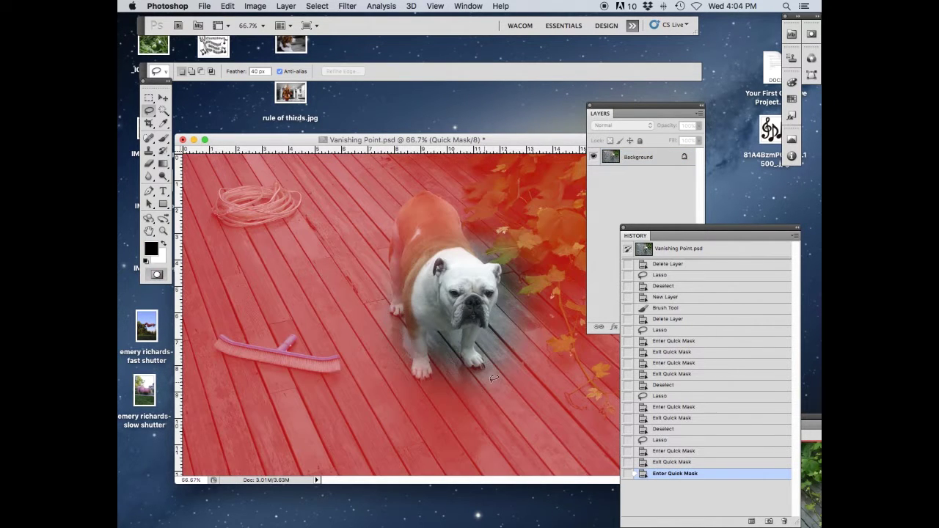
left_click(157, 275)
Lighten the dog and deck inside the feathered selection with the Dodge tool and deselect.
left_click(163, 177)
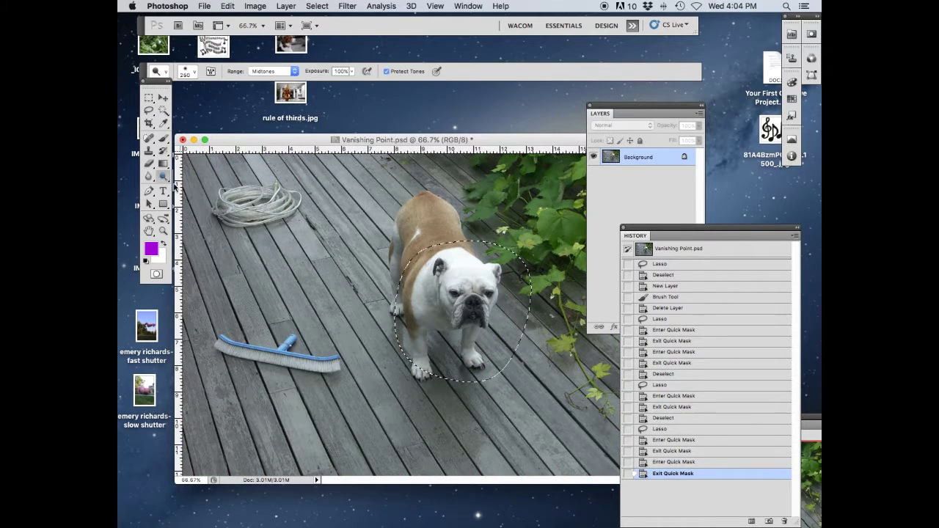
mouse_move(495, 365)
left_mouse_down()
mouse_move(517, 295)
mouse_move(425, 323)
left_mouse_up()
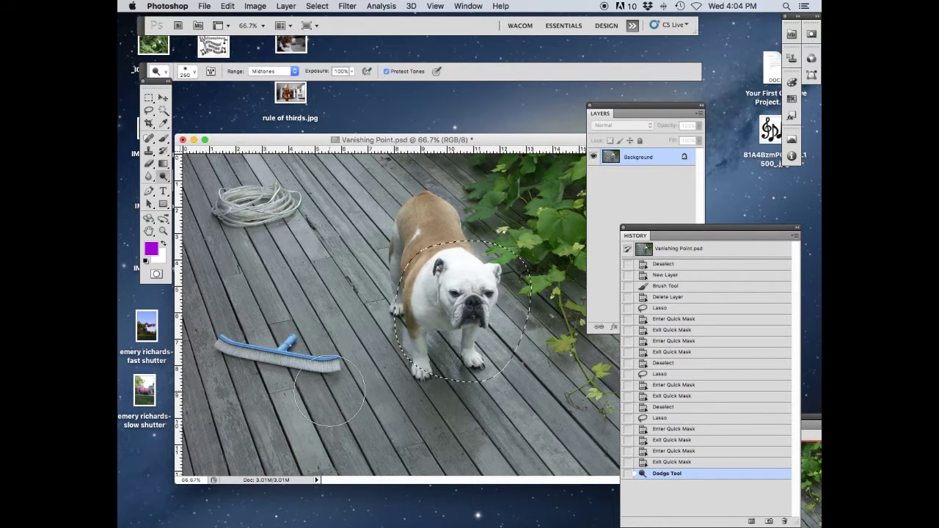
key("super+d")
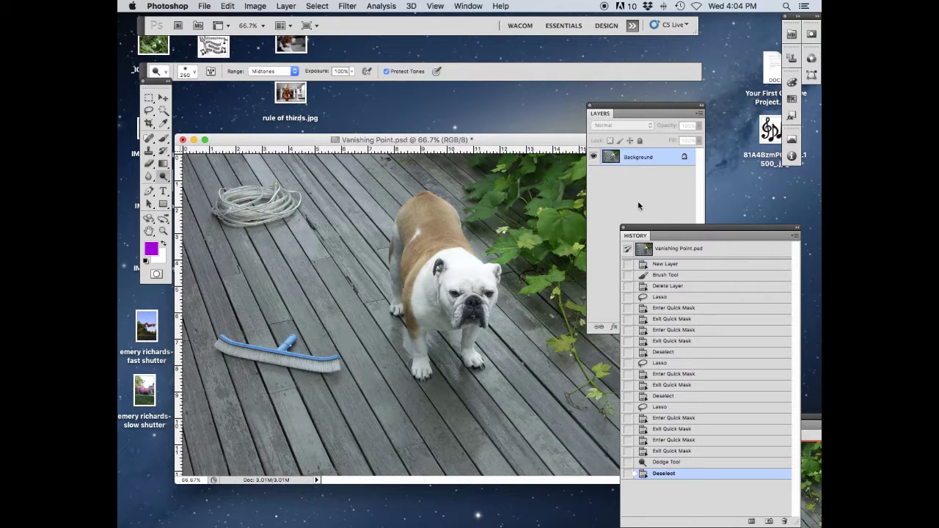
Revert the image in the History to the latest Lasso state before the Dodge edit and deselect.
left_click(688, 452)
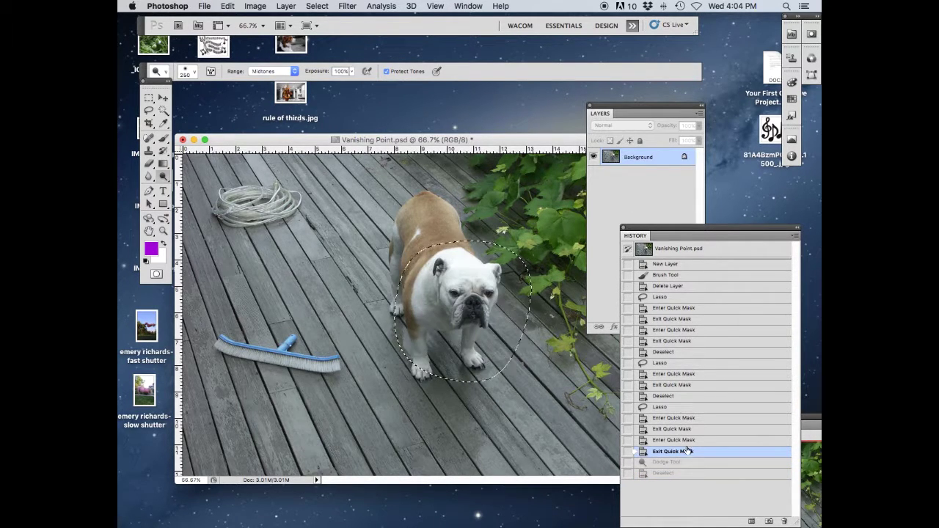
left_click(664, 408)
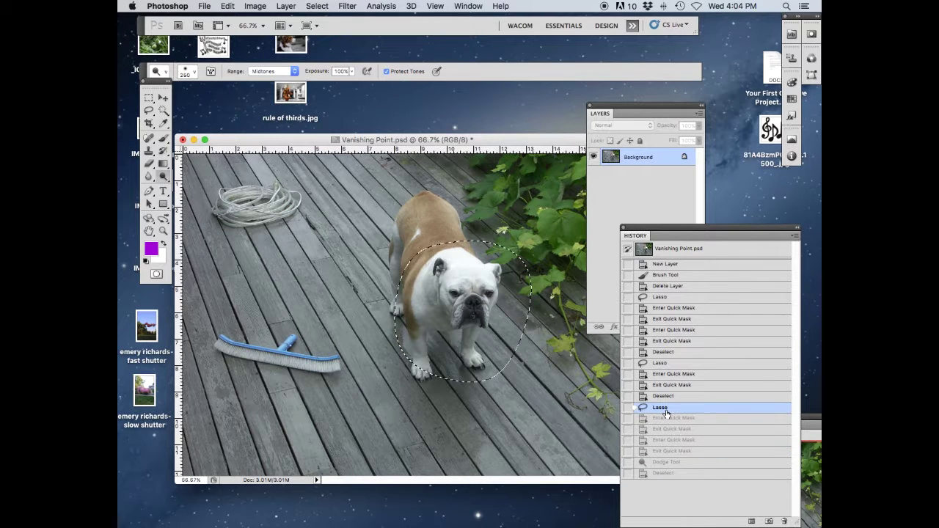
key("ctrl+d")
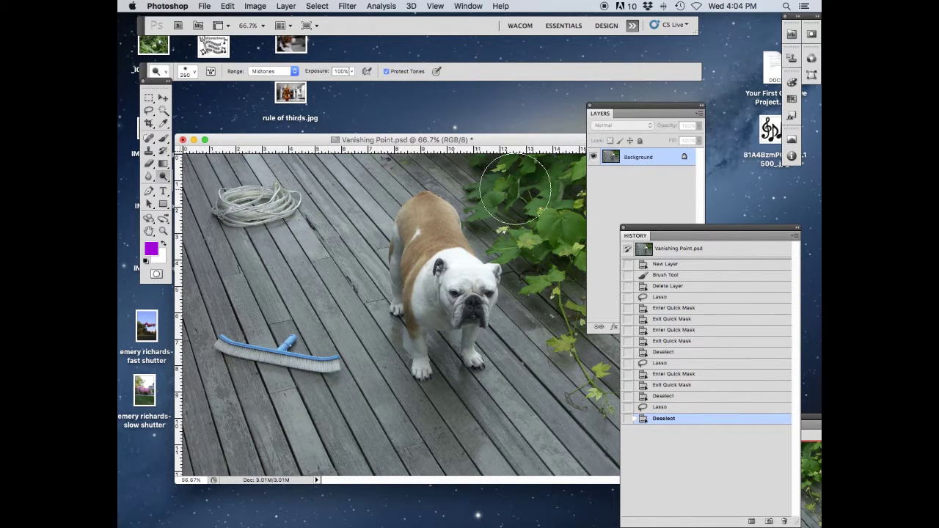
Add an empty layer above the Background and delete it again, keeping the dog in view.
left_click_drag(616, 106, 531, 101)
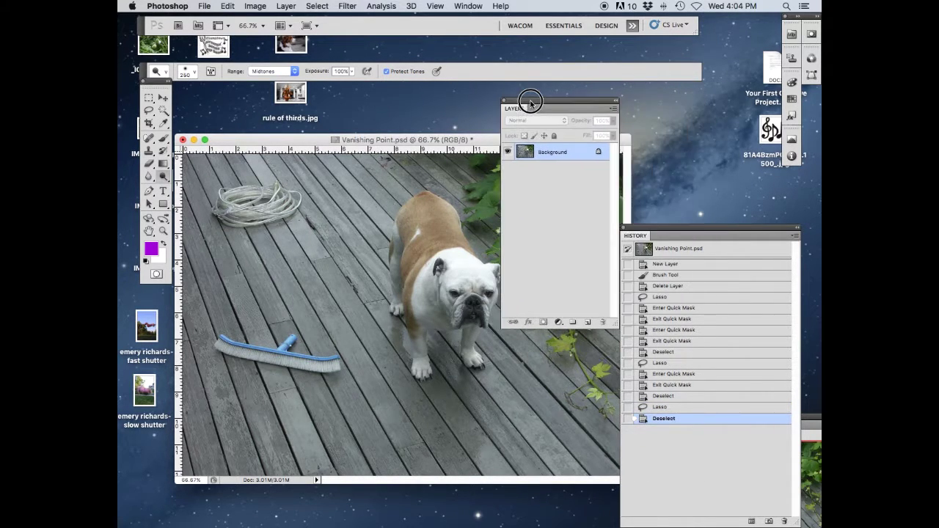
left_click(589, 324)
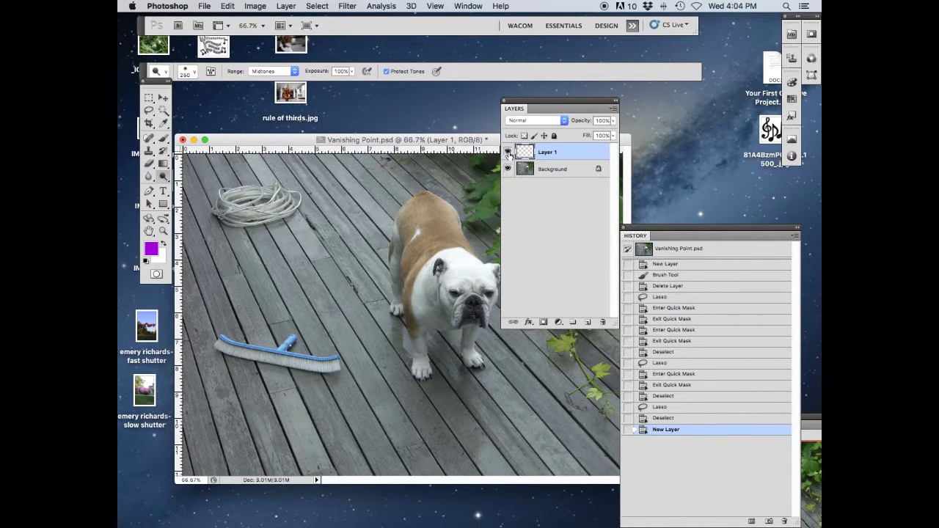
left_click_drag(555, 153, 603, 322)
left_click_drag(554, 98, 609, 88)
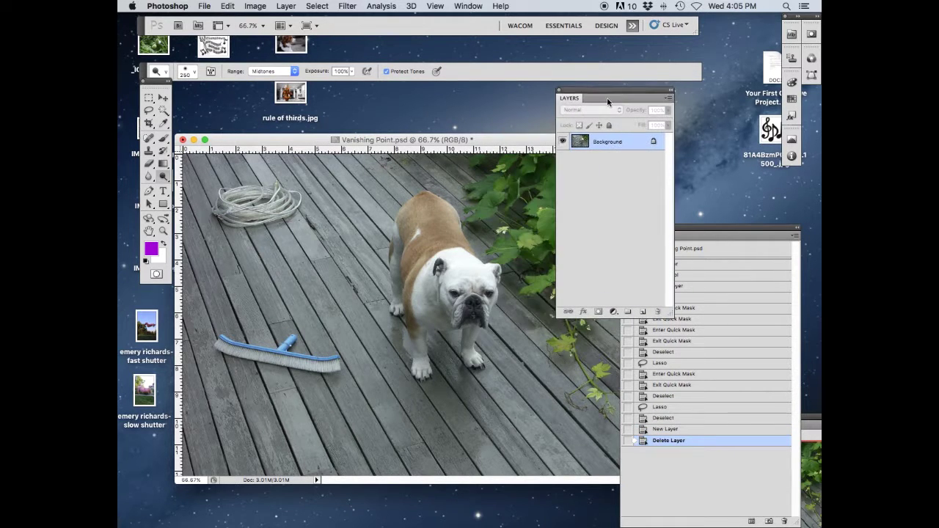
Draw a Lasso selection with a 0 px feather around the whole dog and copy it to a new layer.
left_click(148, 112)
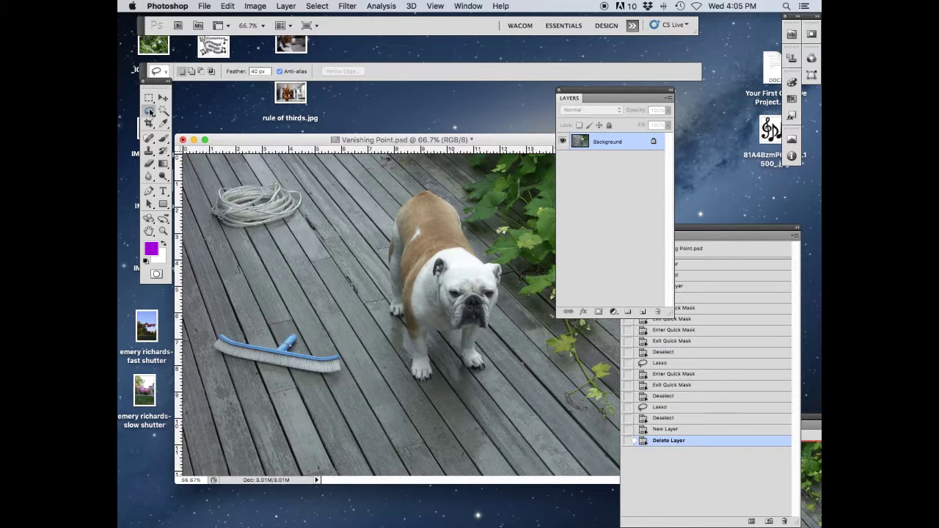
left_click(489, 340)
left_click(552, 188)
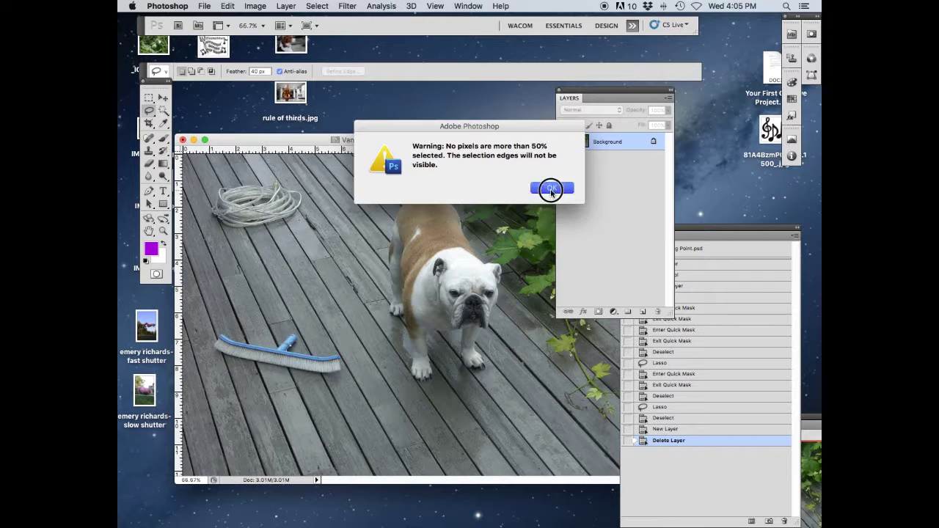
double_click(267, 71)
type("0")
mouse_move(516, 345)
left_mouse_down()
mouse_move(497, 363)
mouse_move(491, 333)
mouse_move(511, 274)
mouse_move(451, 176)
mouse_move(422, 176)
mouse_move(377, 209)
mouse_move(388, 366)
mouse_move(398, 385)
mouse_move(428, 398)
mouse_move(476, 385)
mouse_move(497, 367)
mouse_move(495, 339)
left_mouse_up()
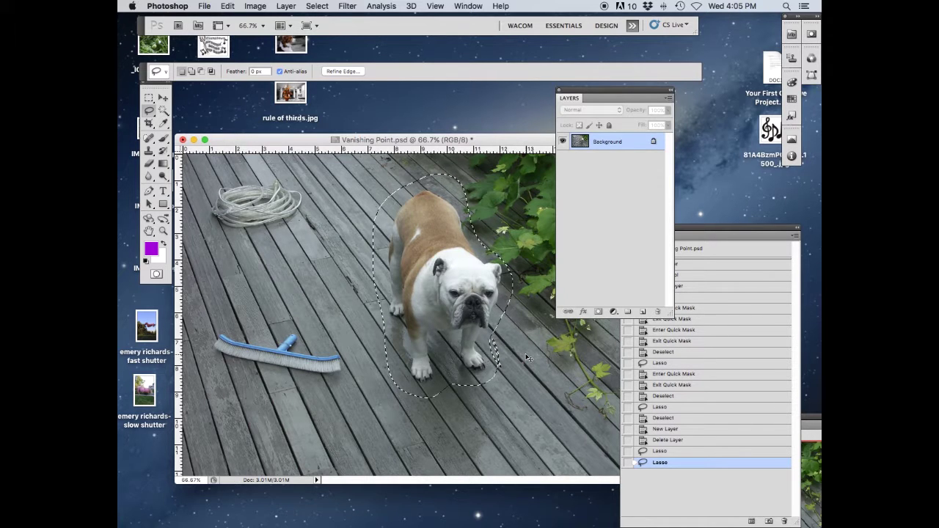
key("super+j")
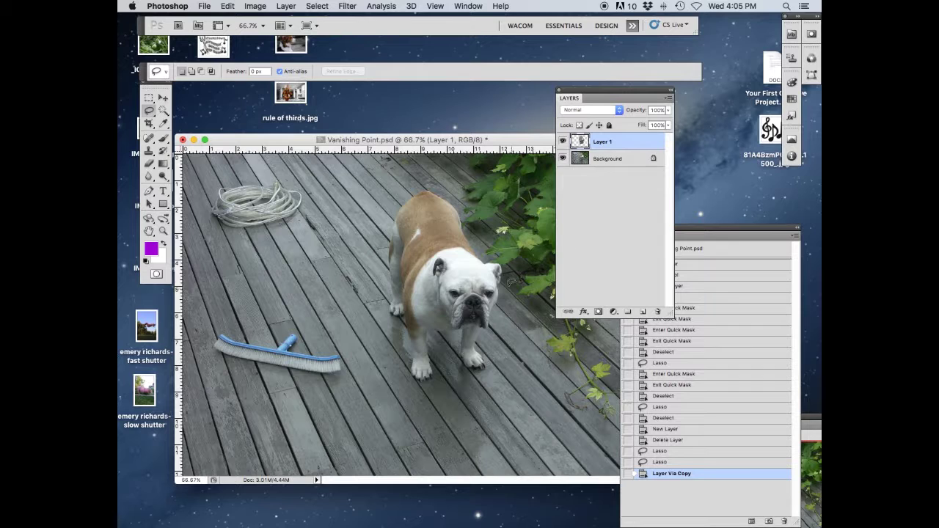
View the hard-edged dog copy without the Background, hide Layer 1 and return to the visible Background layer.
left_click(562, 159)
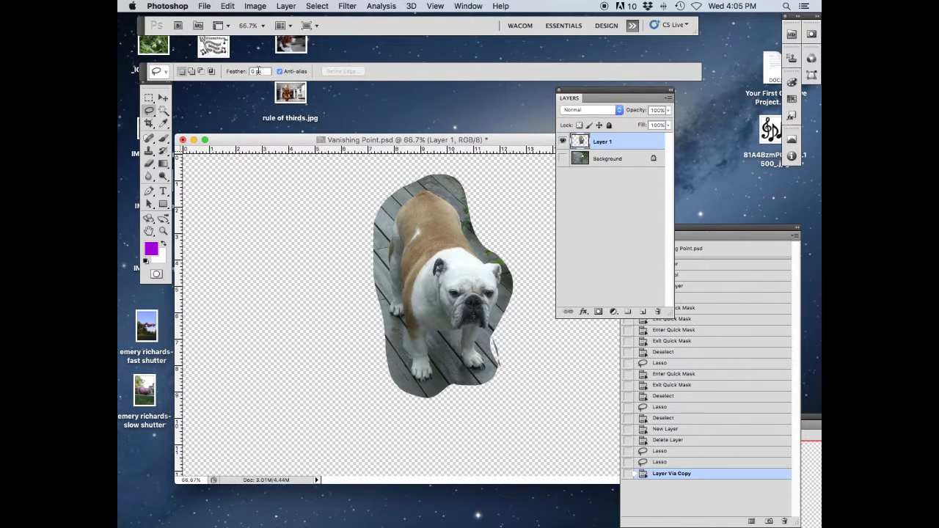
left_click(562, 142)
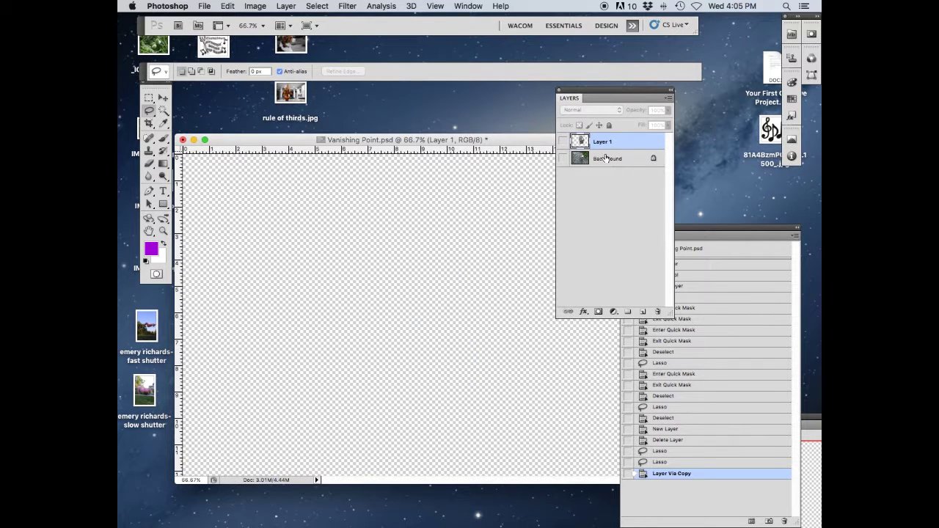
left_click(616, 162)
left_click(563, 159)
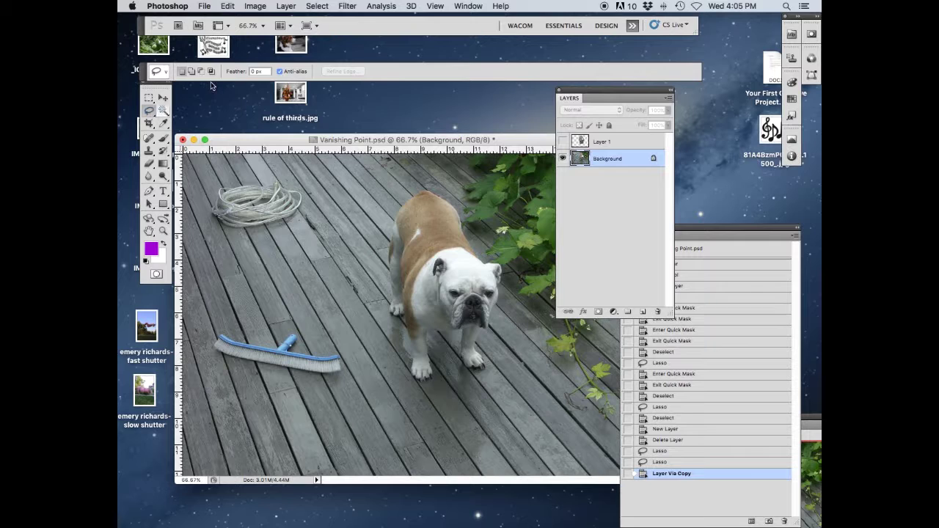
Draw a Lasso selection with a 40 px feather around the whole dog and copy it to a new layer.
left_click(267, 71)
type("40")
key("Return")
mouse_move(396, 193)
left_mouse_down()
mouse_move(378, 293)
mouse_move(395, 364)
mouse_move(419, 402)
mouse_move(455, 398)
mouse_move(464, 376)
mouse_move(497, 375)
mouse_move(511, 297)
mouse_move(470, 212)
left_mouse_up()
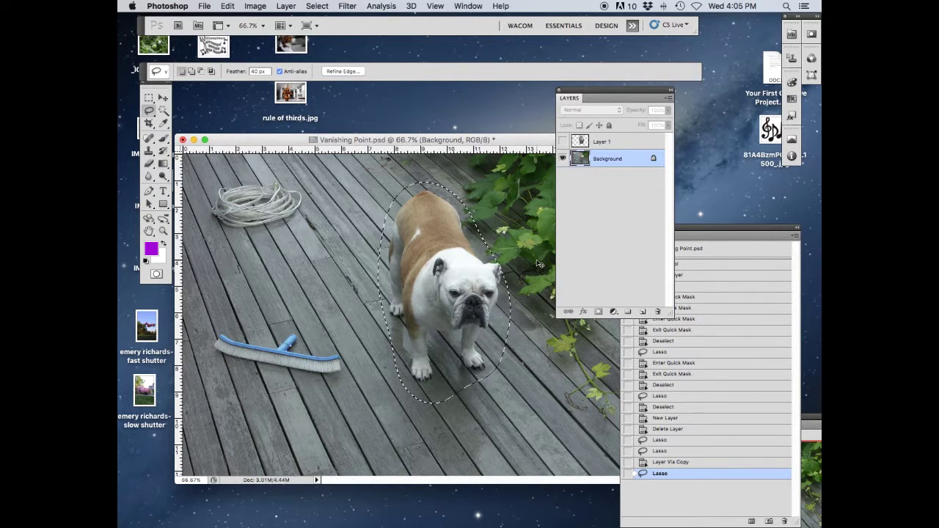
key("super+j")
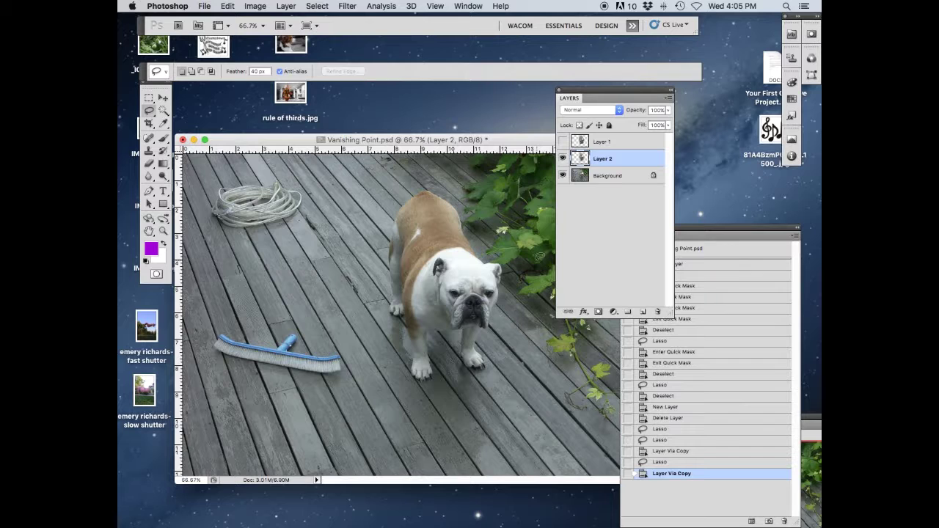
Compare the edges of the feathered Layer 2 and the hard-edged Layer 1 by showing each alone without the Background.
left_click(563, 176)
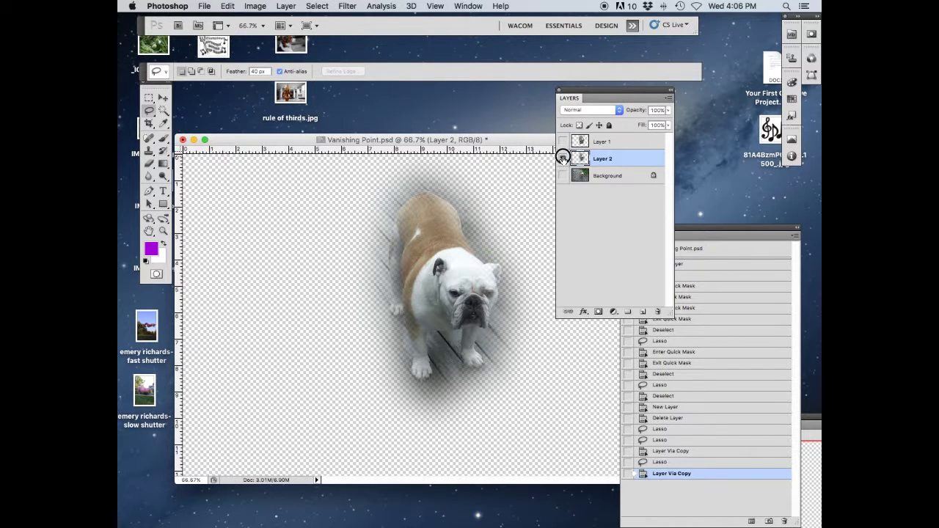
left_click(563, 159)
left_click(563, 142)
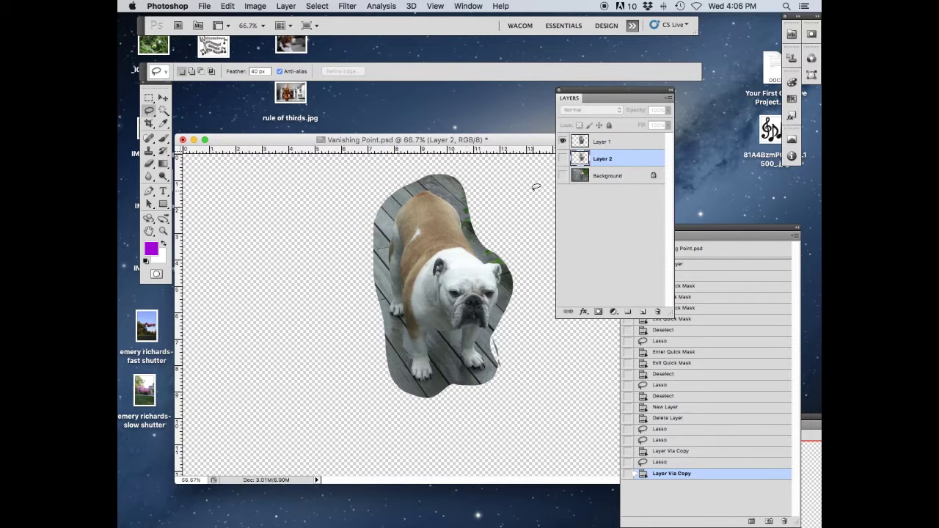
left_click(563, 158)
left_click(562, 144)
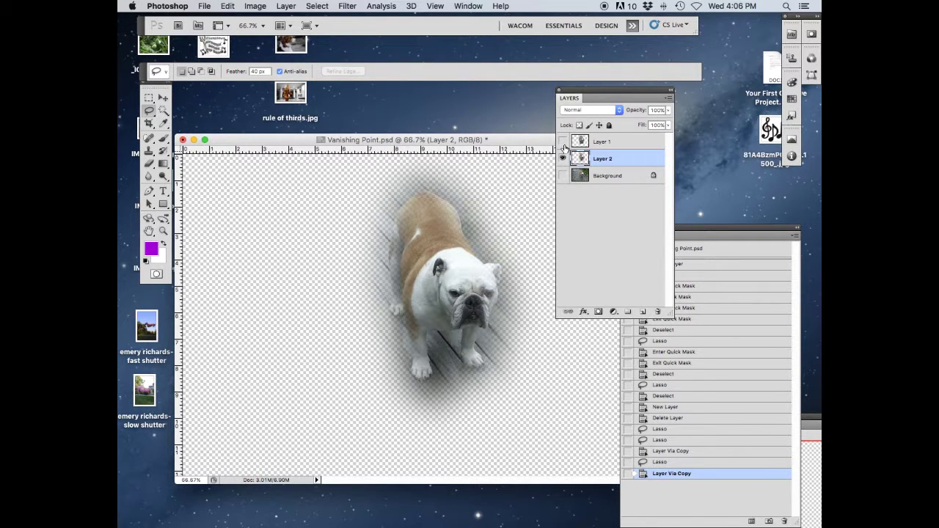
left_click(563, 142)
left_click(562, 158)
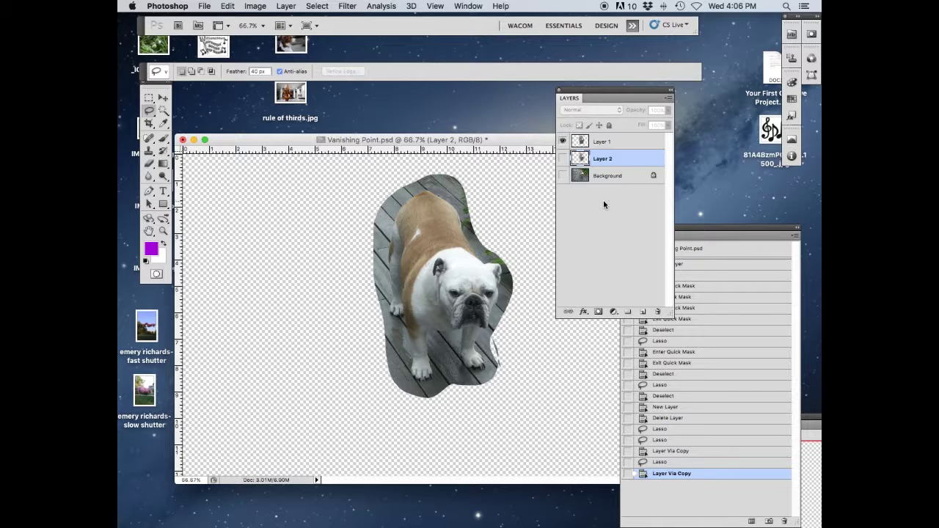
left_click(563, 159)
left_click(563, 141)
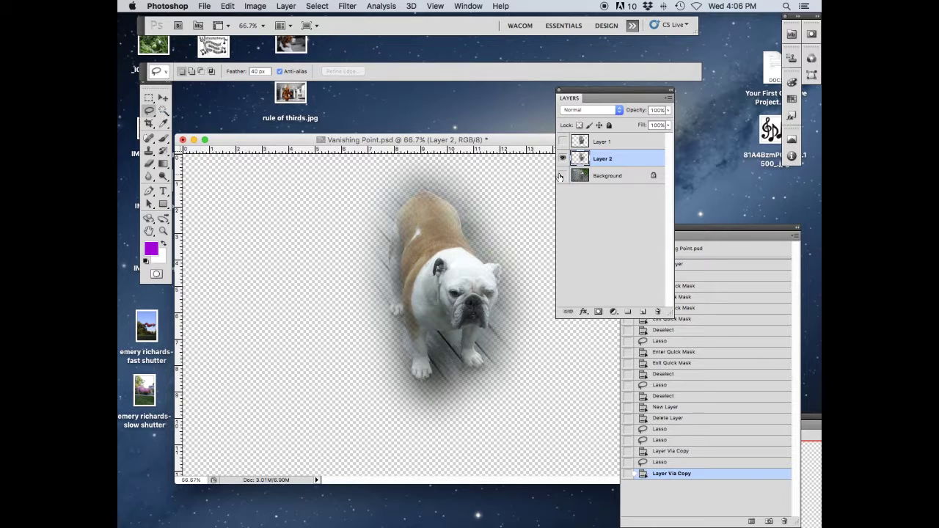
Show only the hard-edged Layer 1 over the Background and move its dog to the left of the original dog.
left_click(562, 158)
left_click(575, 143)
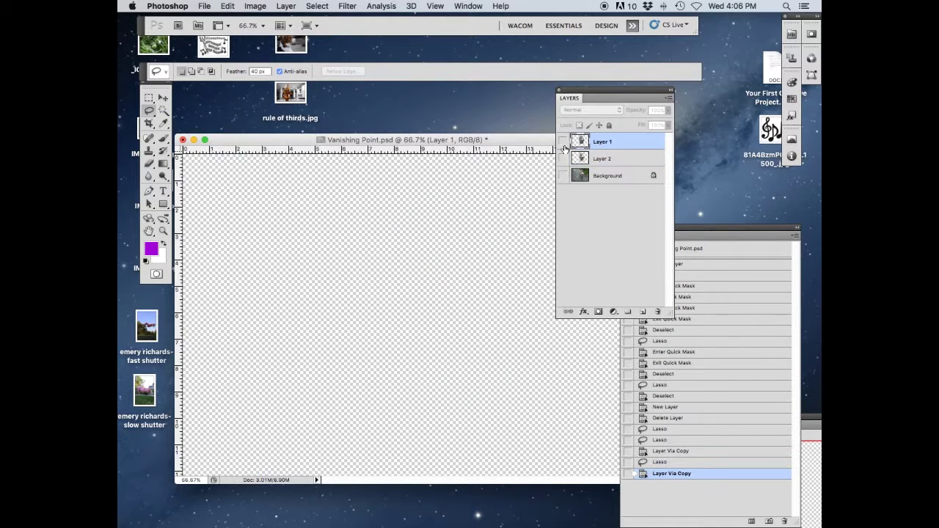
left_click(563, 142)
left_click(563, 176)
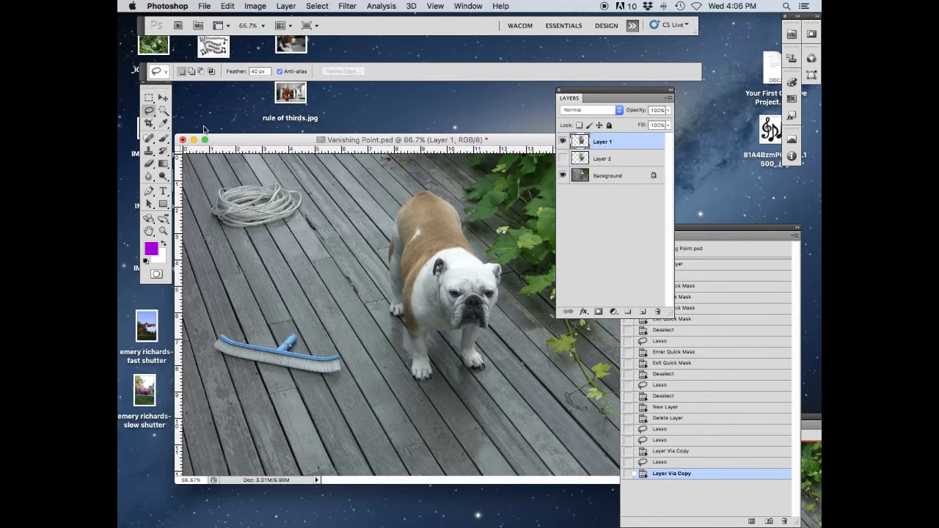
left_click(163, 98)
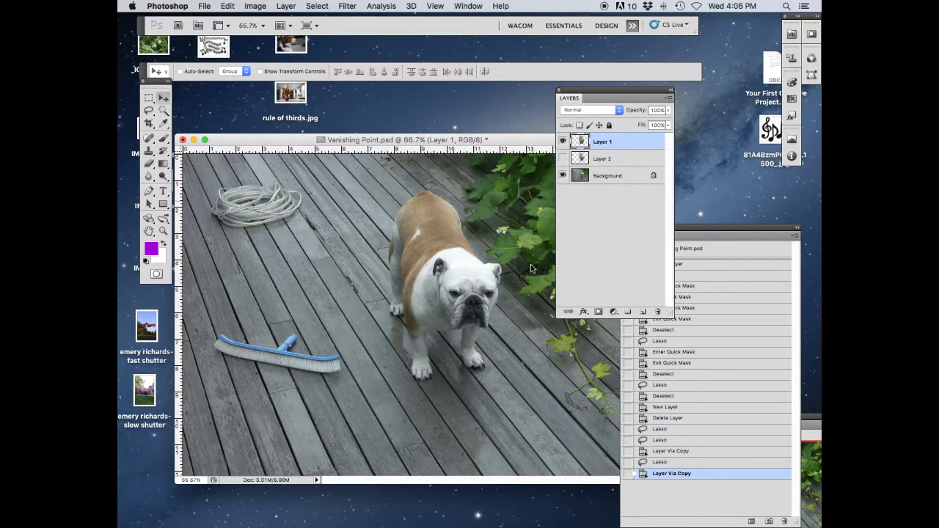
left_click_drag(460, 272, 314, 270)
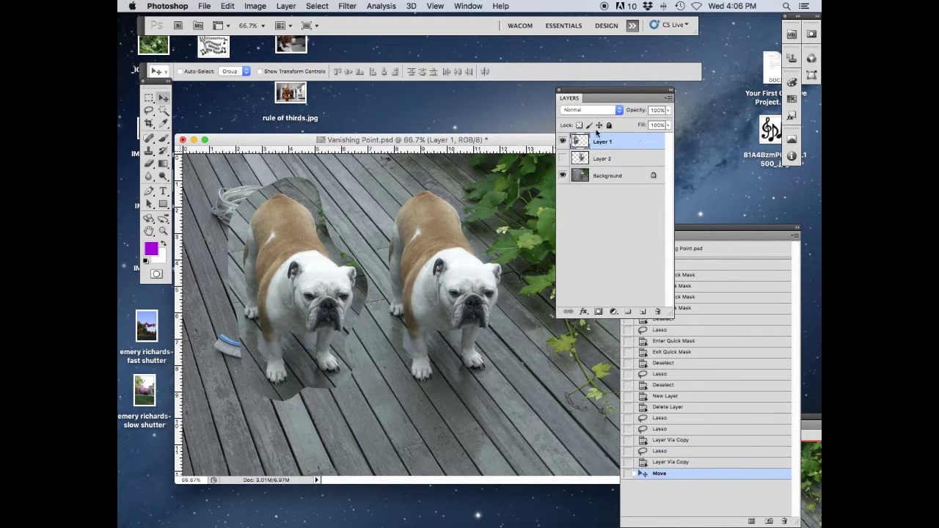
Try out the visibility and opacity of the hard-edged Layer 1 and delete the layer.
left_click(563, 142)
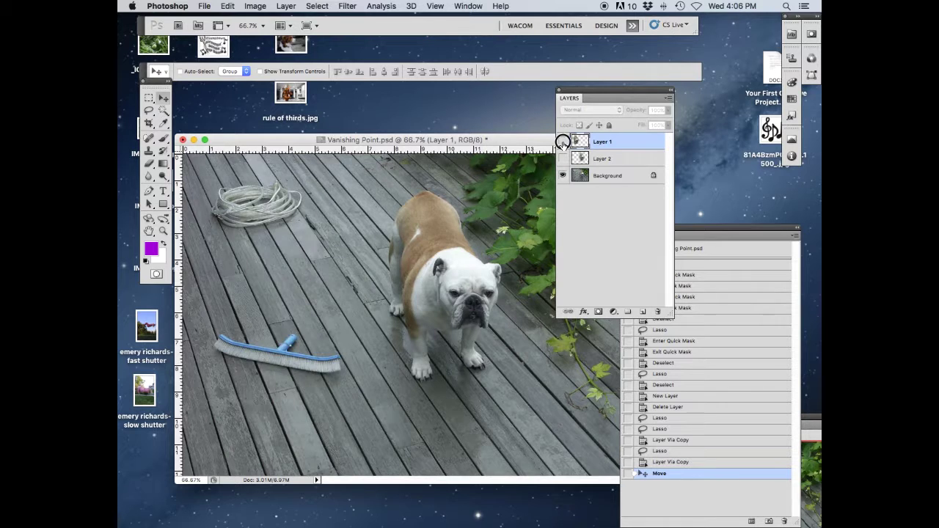
left_click(563, 142)
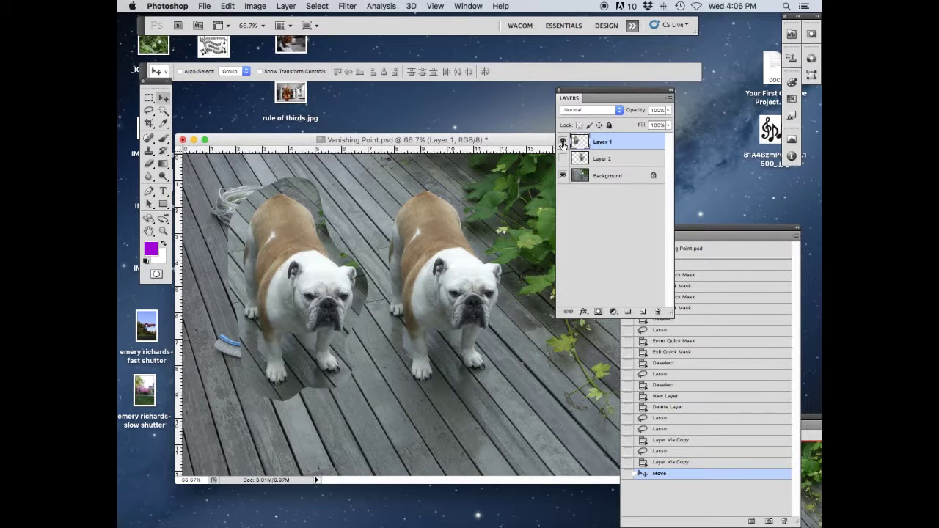
left_click(668, 110)
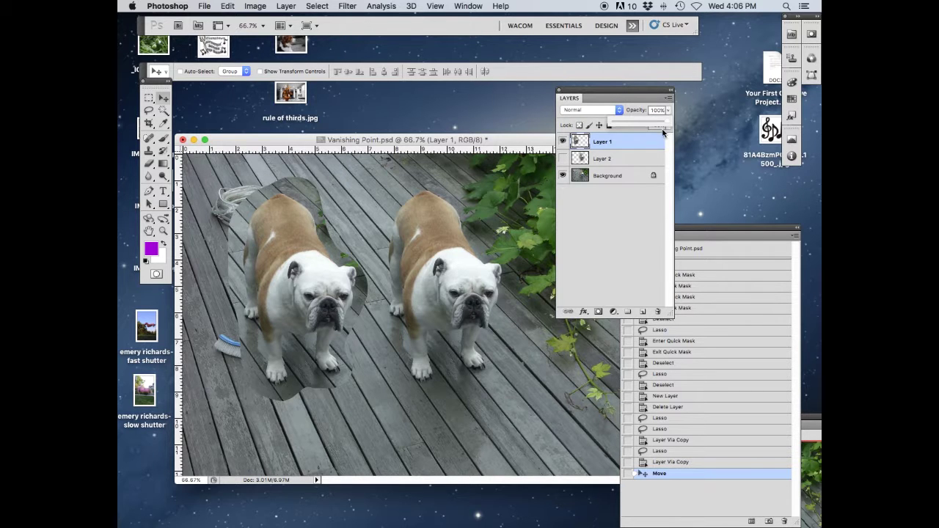
mouse_move(666, 121)
left_mouse_down()
mouse_move(637, 126)
mouse_move(675, 125)
left_mouse_up()
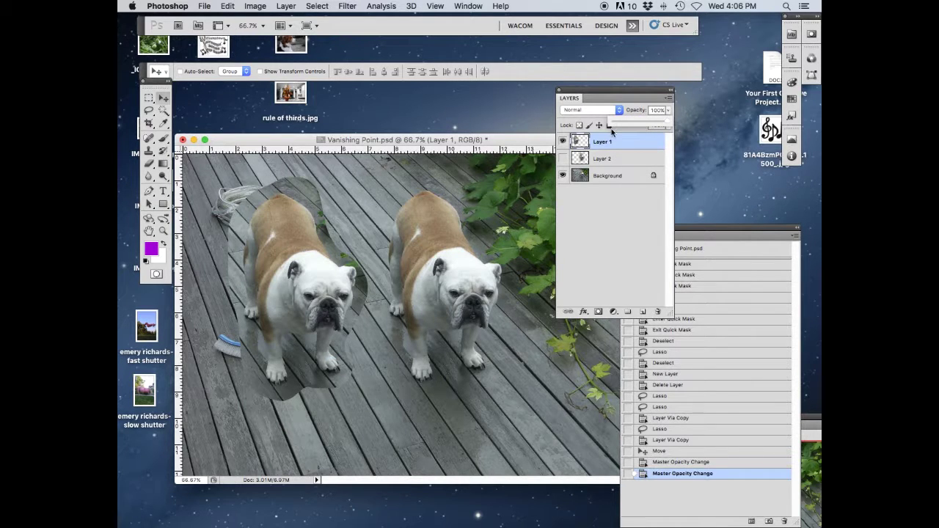
left_click_drag(620, 145, 658, 312)
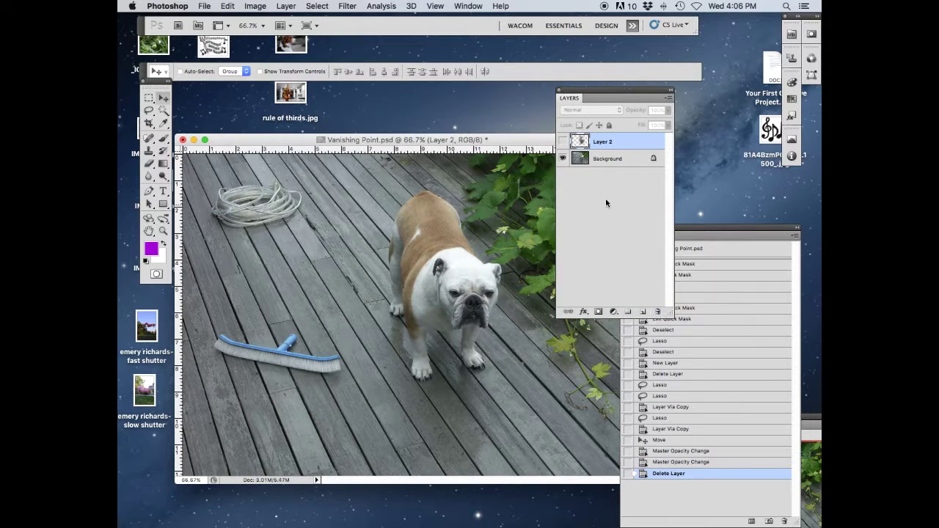
Show the feathered Layer 2 and move its dog to the left of the original dog.
left_click(563, 141)
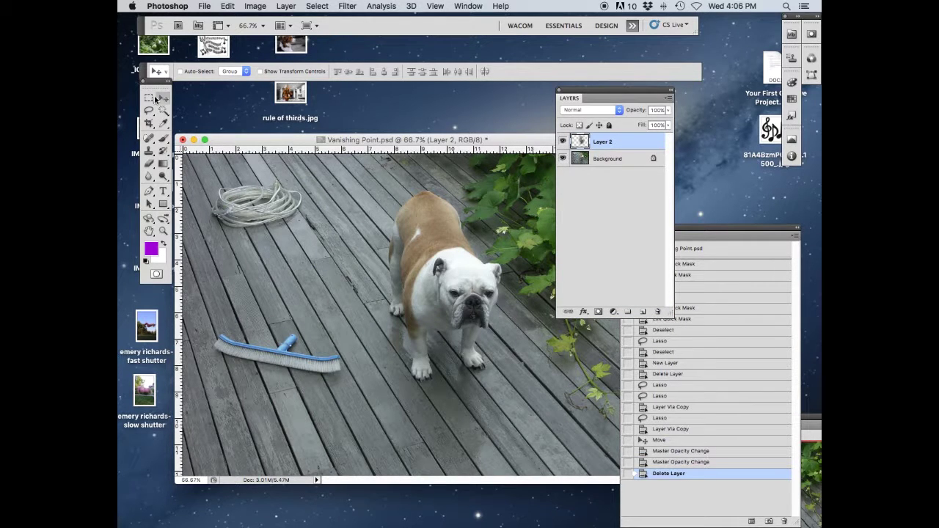
mouse_move(436, 277)
left_mouse_down()
mouse_move(263, 276)
mouse_move(280, 280)
left_mouse_up()
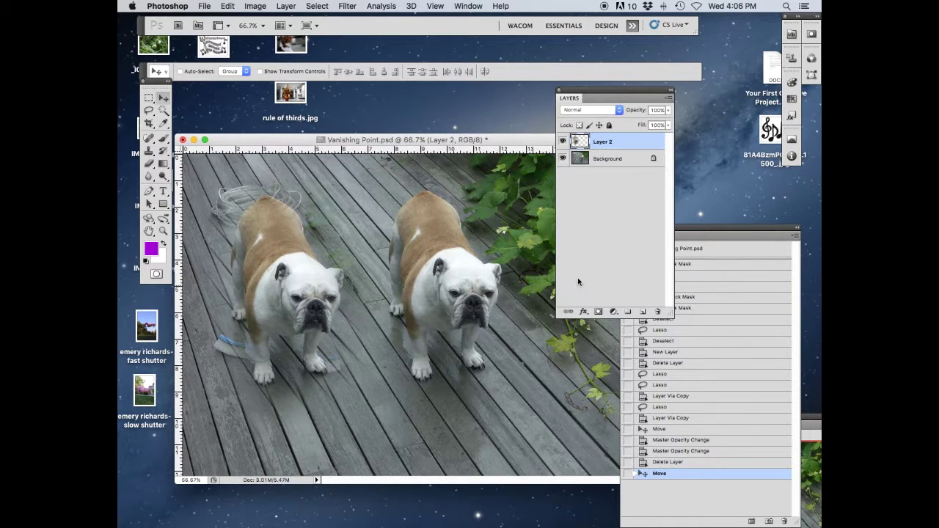
Copy the original dog from the Background with a 40 px feathered Lasso selection and move the copy to its lower right.
left_click(149, 111)
left_click(607, 159)
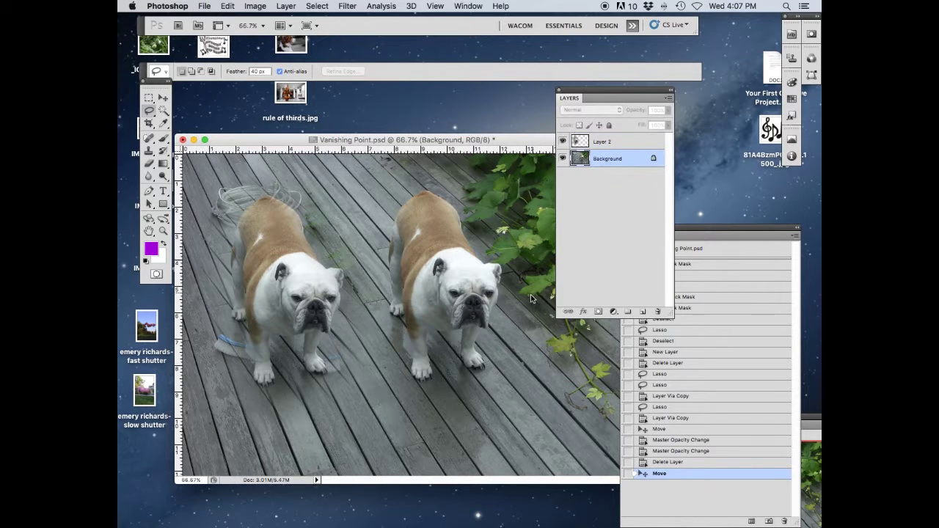
mouse_move(522, 323)
left_mouse_down()
mouse_move(450, 162)
mouse_move(378, 256)
mouse_move(374, 353)
mouse_move(416, 417)
mouse_move(499, 373)
mouse_move(530, 316)
left_mouse_up()
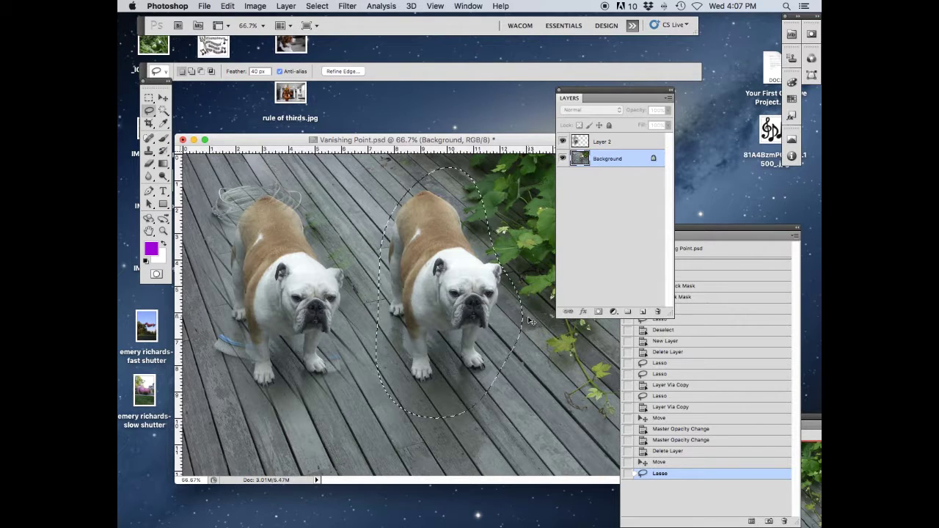
key("super+j")
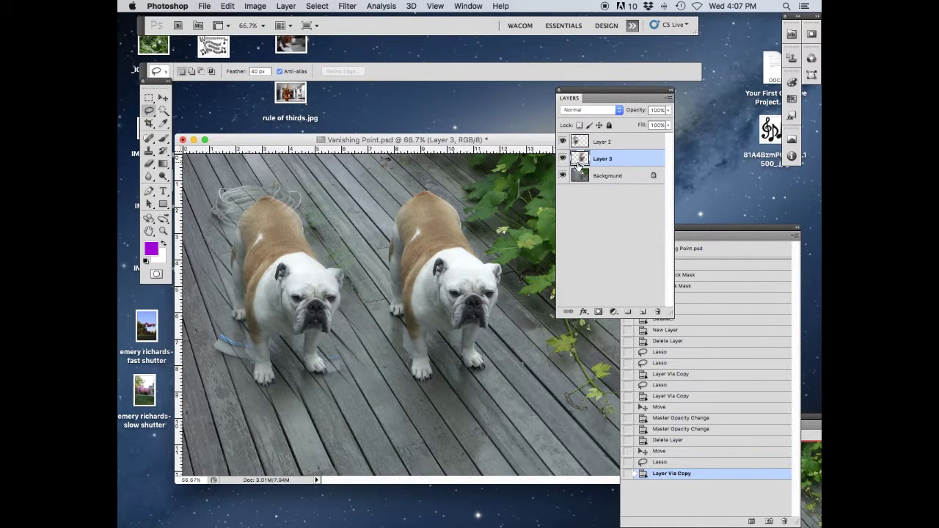
key("v")
left_click_drag(452, 256, 541, 300)
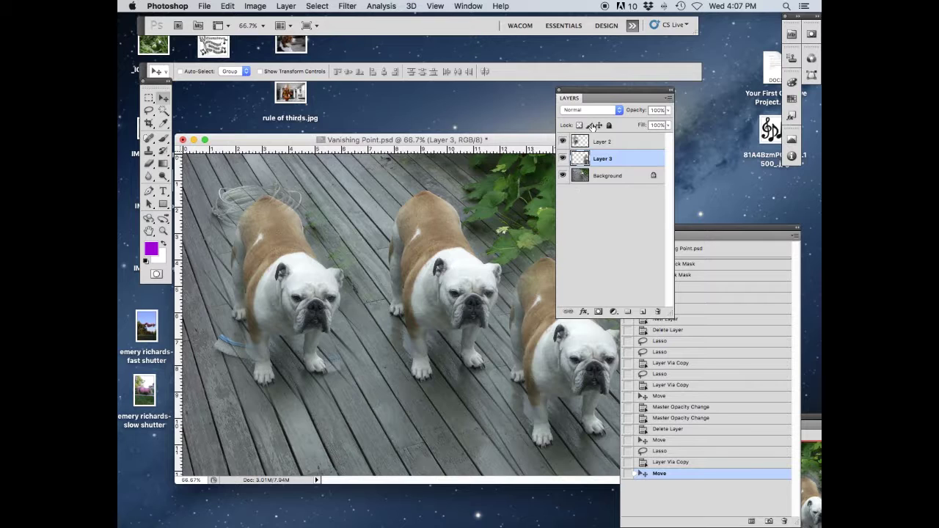
Hide Layer 2, outline the pool brush with a 40 px feathered Lasso selection, and try to copy it from Layer 3.
left_click_drag(592, 88, 668, 42)
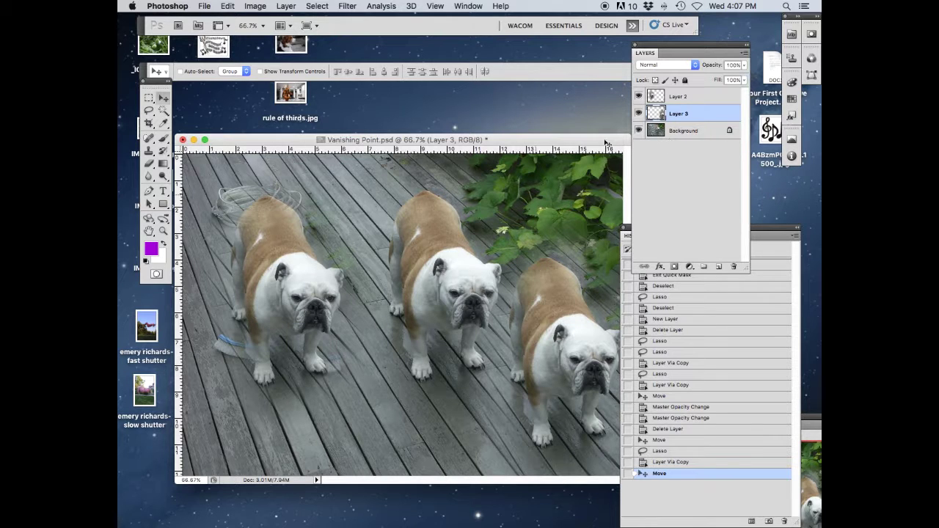
left_click(639, 96)
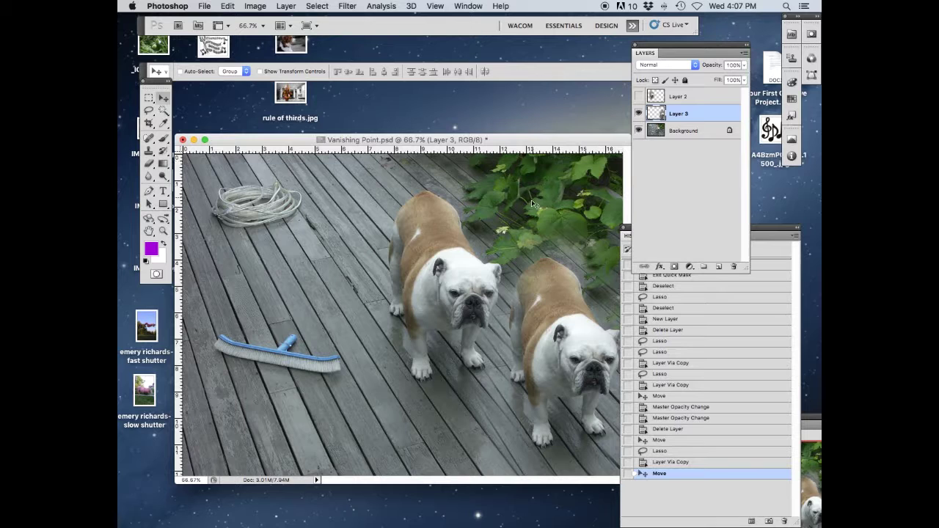
left_click(149, 111)
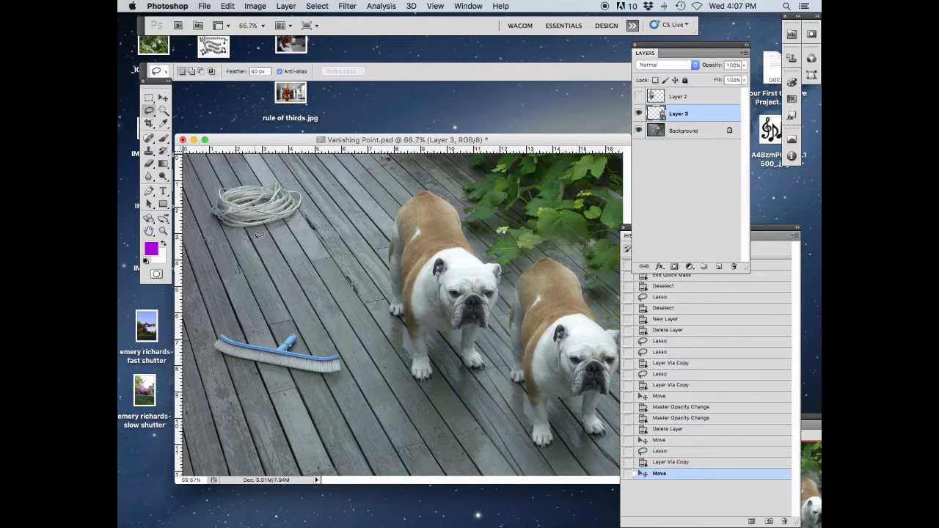
mouse_move(301, 340)
left_mouse_down()
mouse_move(262, 325)
mouse_move(196, 336)
mouse_move(278, 400)
mouse_move(362, 347)
mouse_move(326, 334)
left_mouse_up()
key("super+j")
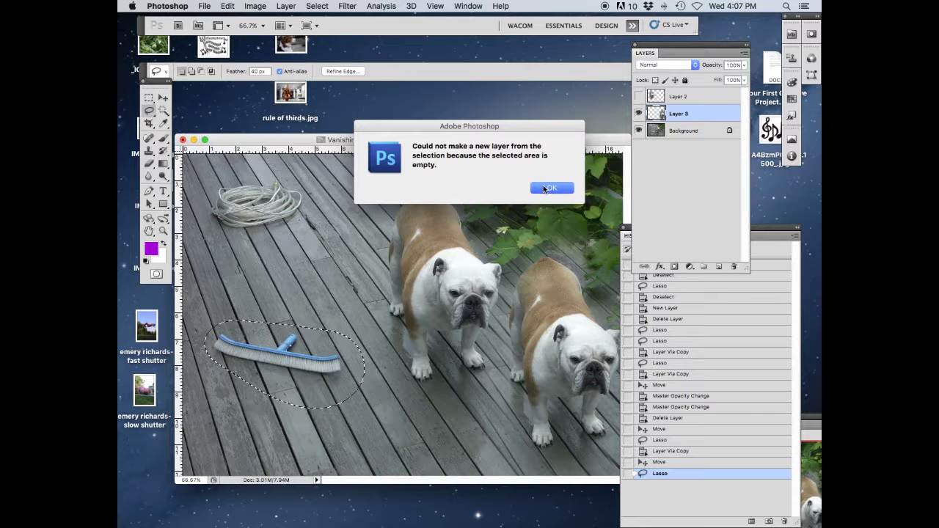
left_click(549, 188)
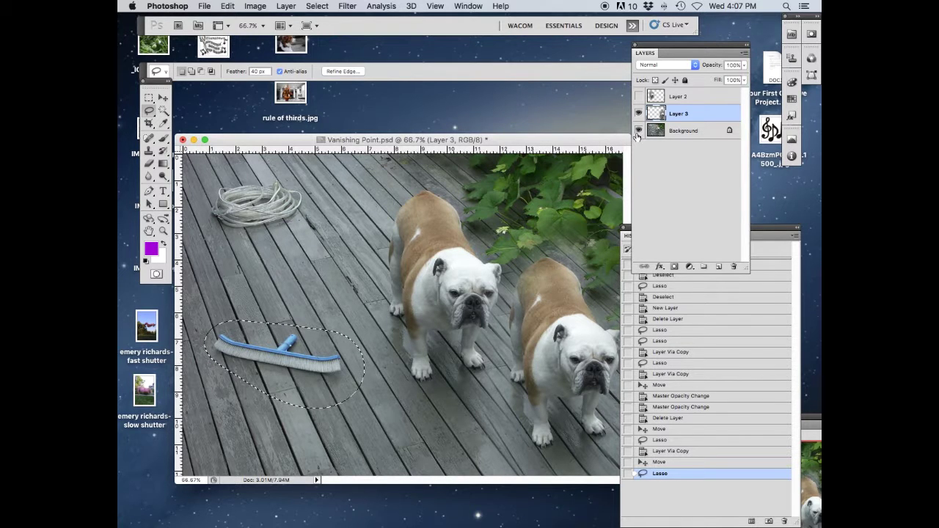
Check Layer 3 without the Background, and copy the selected pool brush from the Background onto a new layer.
left_click(639, 131)
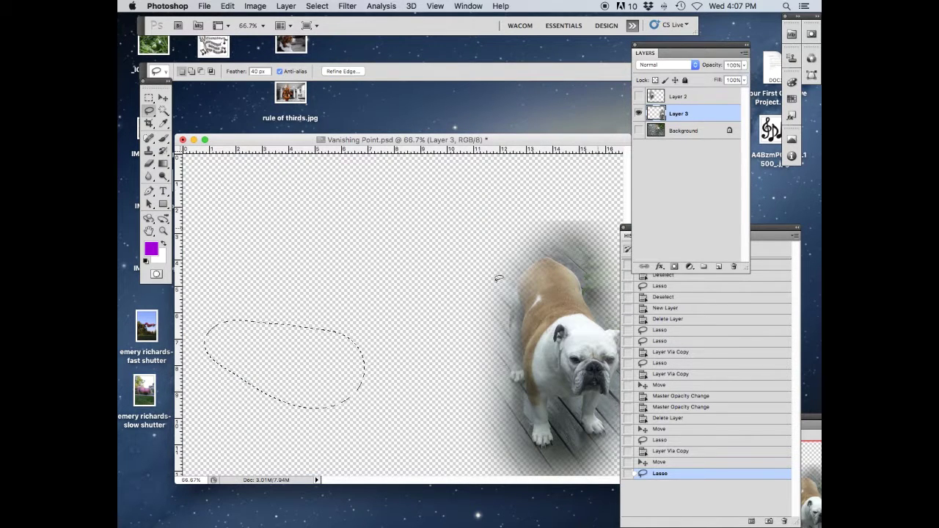
left_click(638, 130)
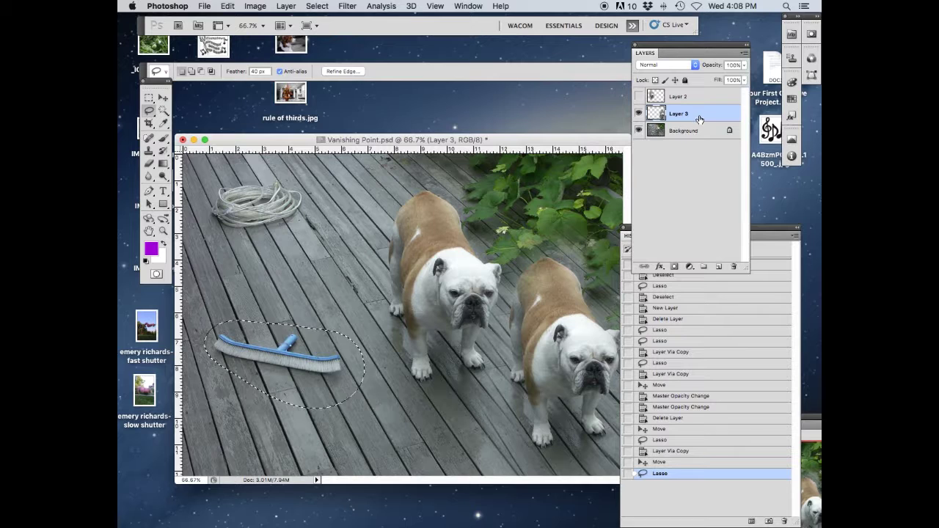
left_click(680, 136)
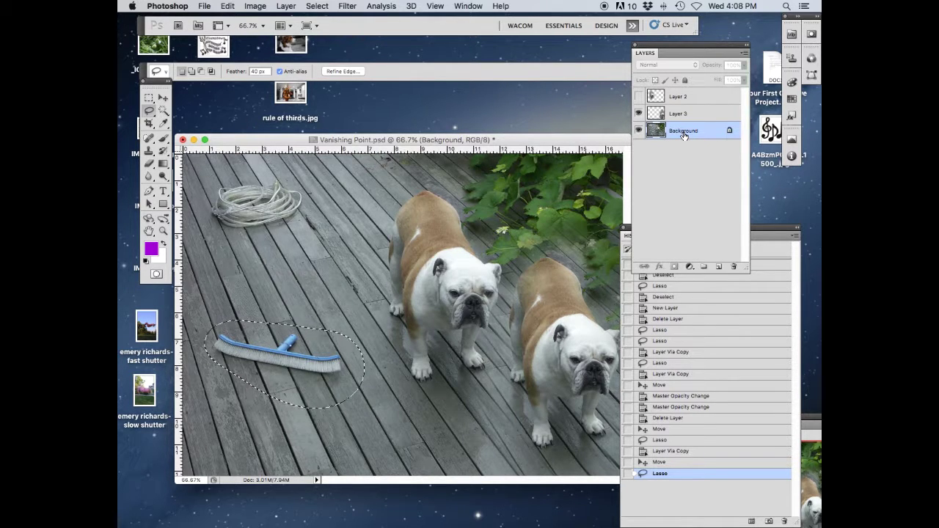
key("super+j")
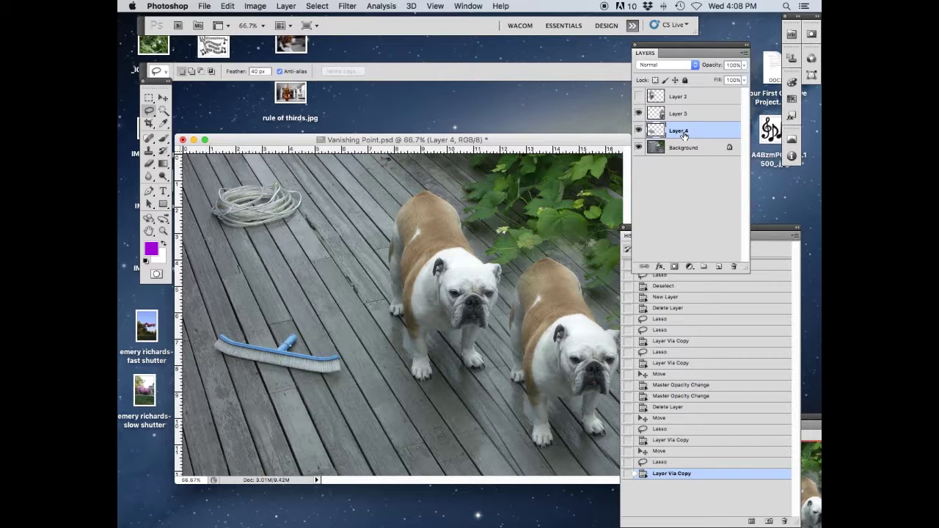
Examine the copied brush on its own by temporarily hiding Layer 3 and the Background.
left_click(638, 114)
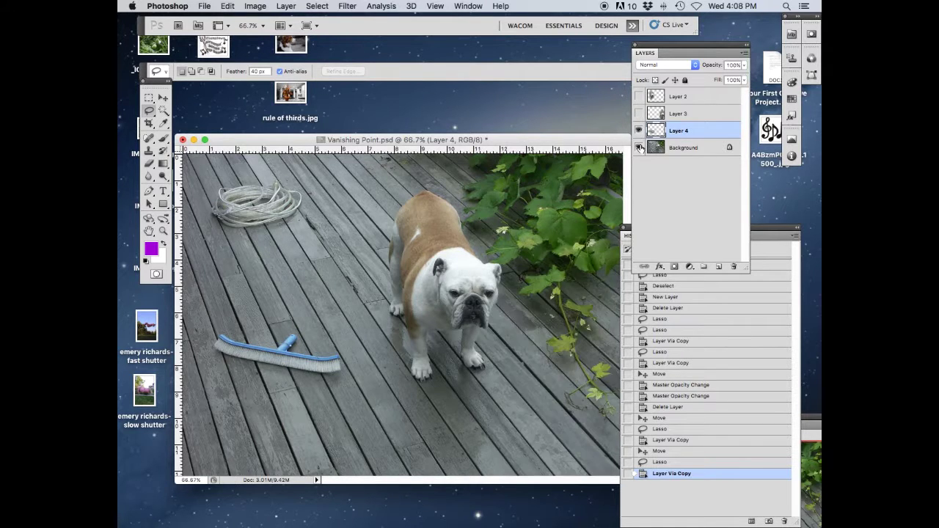
left_click(638, 148)
left_click(639, 147)
left_click(638, 113)
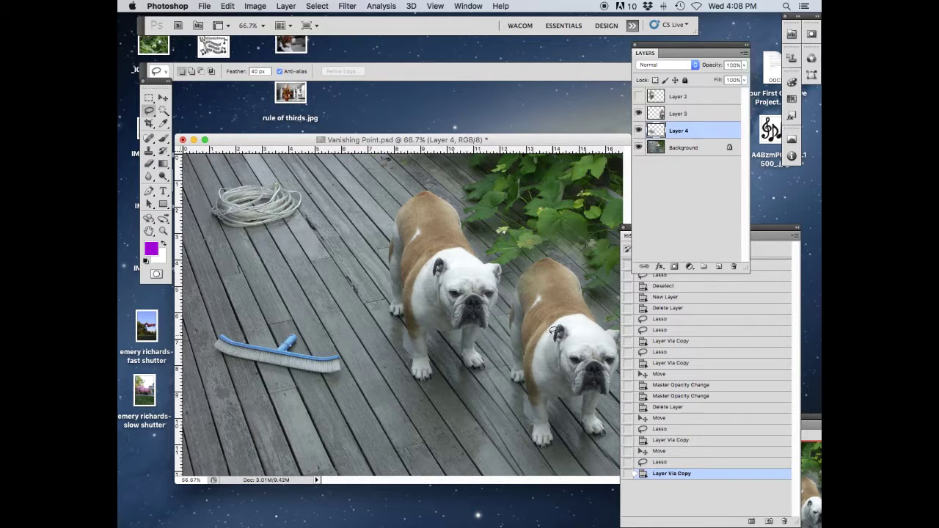
Move the brush copy on Layer 4 up the deck to just below the coiled rope.
key("v")
mouse_move(570, 330)
left_mouse_down()
mouse_move(546, 304)
mouse_move(573, 255)
left_mouse_up()
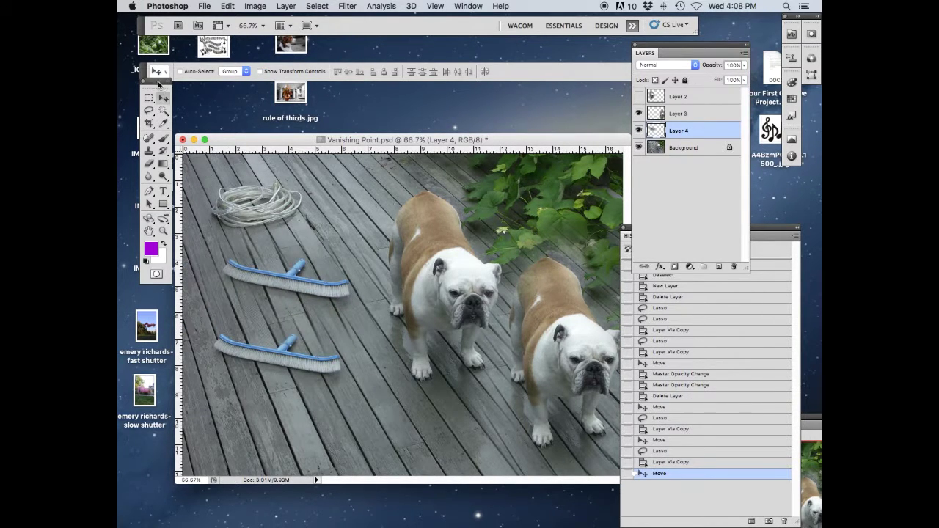
mouse_move(285, 280)
left_mouse_down()
mouse_move(308, 242)
mouse_move(301, 232)
mouse_move(289, 254)
left_mouse_up()
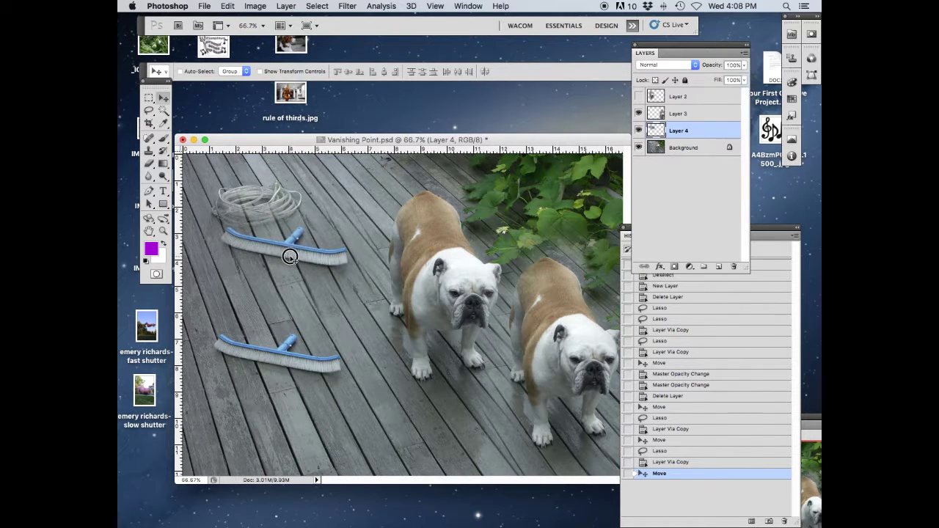
Move the dog on Layer 3 farther down the deck and rename its layer Bulldog.
left_click(682, 114)
left_click_drag(580, 329, 572, 379)
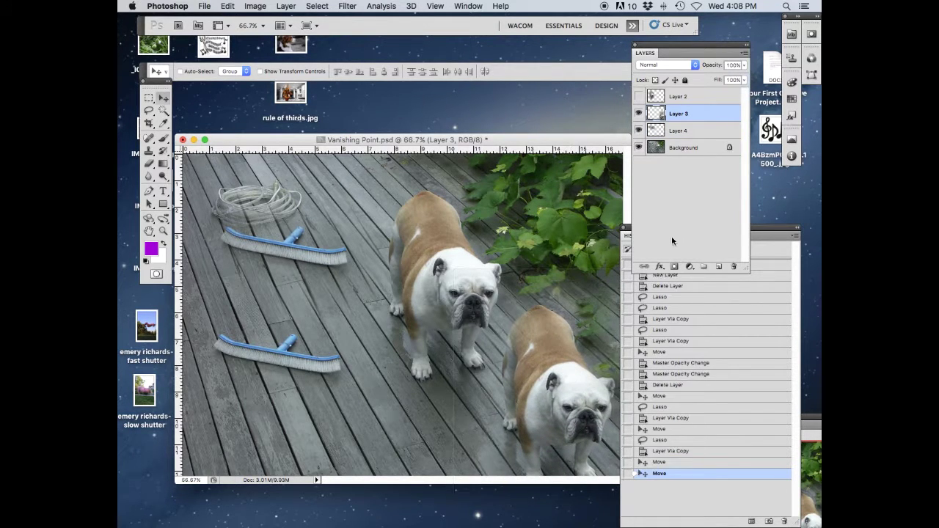
double_click(680, 114)
type("Bulldog")
key("Return")
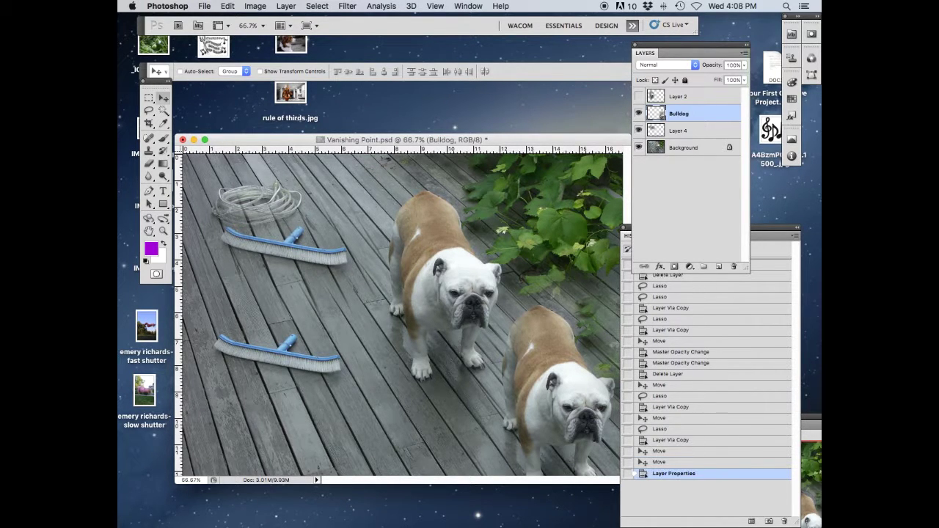
Rename Layer 4 as Poolbrush.
double_click(682, 130)
key("Escape")
key("l")
double_click(682, 130)
type("F")
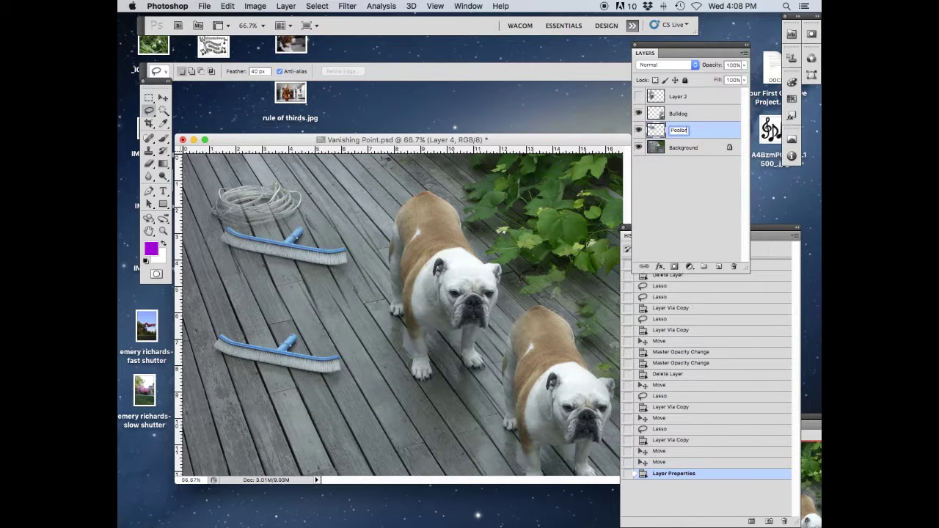
type("oolbrush")
key("Return")
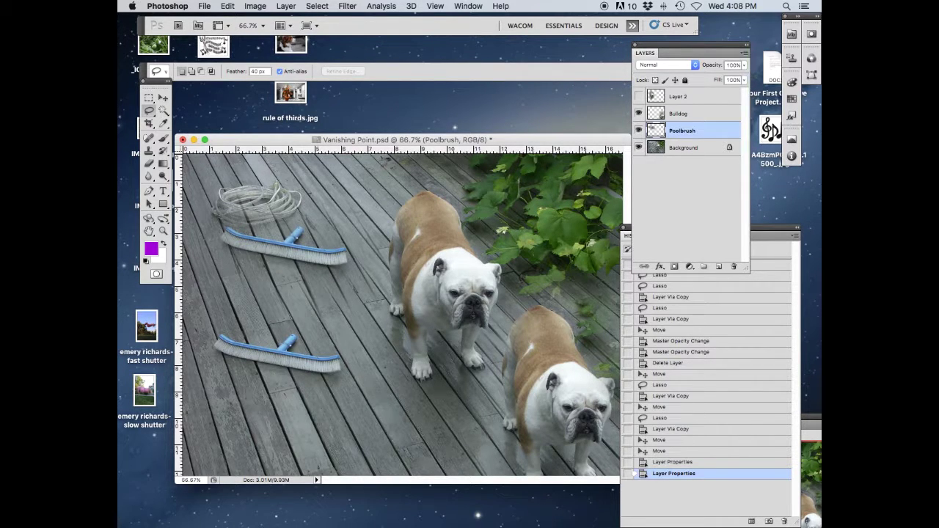
Toggle the visibility of the Background and Poolbrush layers, and try out Poolbrush's opacity, returning it to 100%.
left_click(638, 148)
left_click(639, 148)
left_click(639, 130)
left_click(639, 131)
left_click(744, 66)
mouse_move(741, 76)
left_mouse_down()
mouse_move(705, 81)
mouse_move(744, 75)
left_mouse_up()
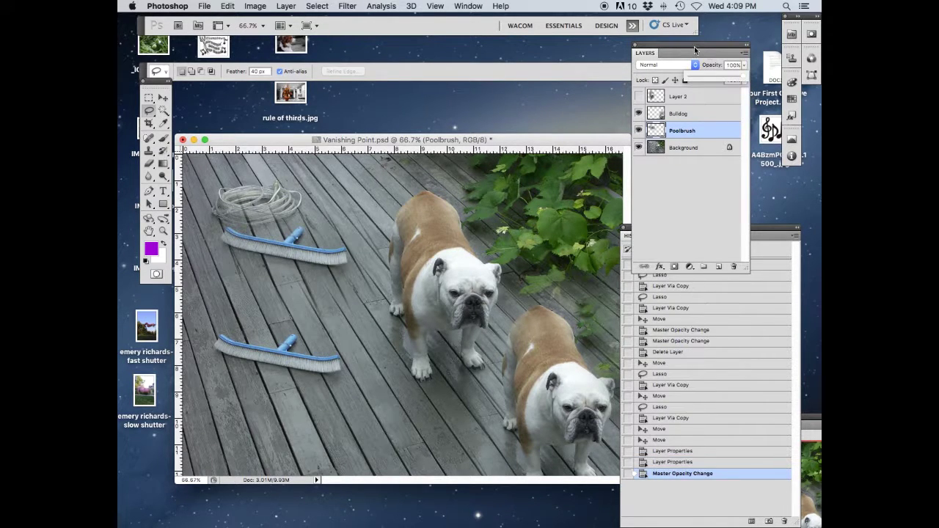